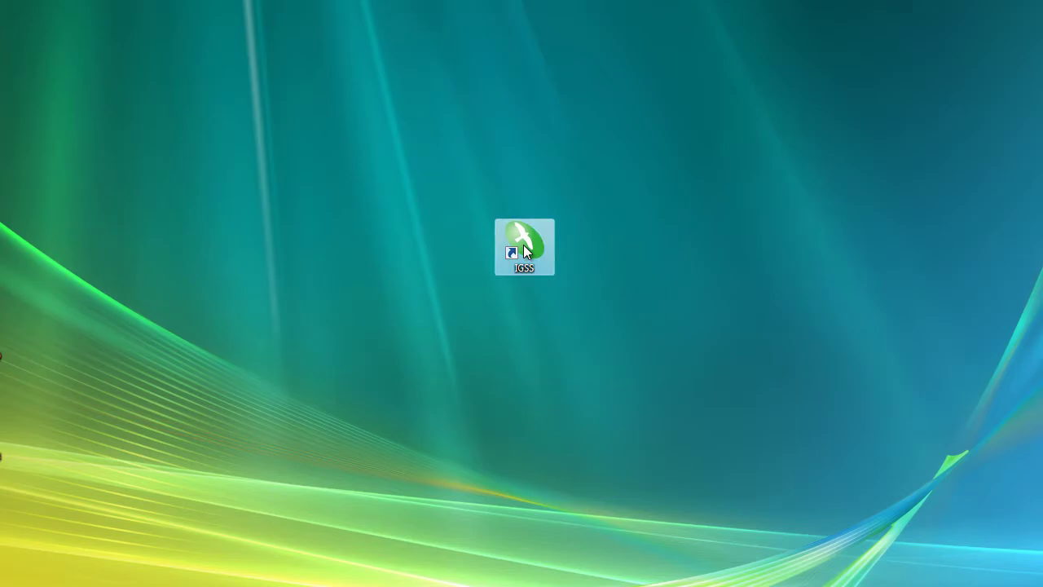
Step: Launch IGSS and minimize the Active Alarms window to reveal the Supervise home diagram
double_click(523, 244)
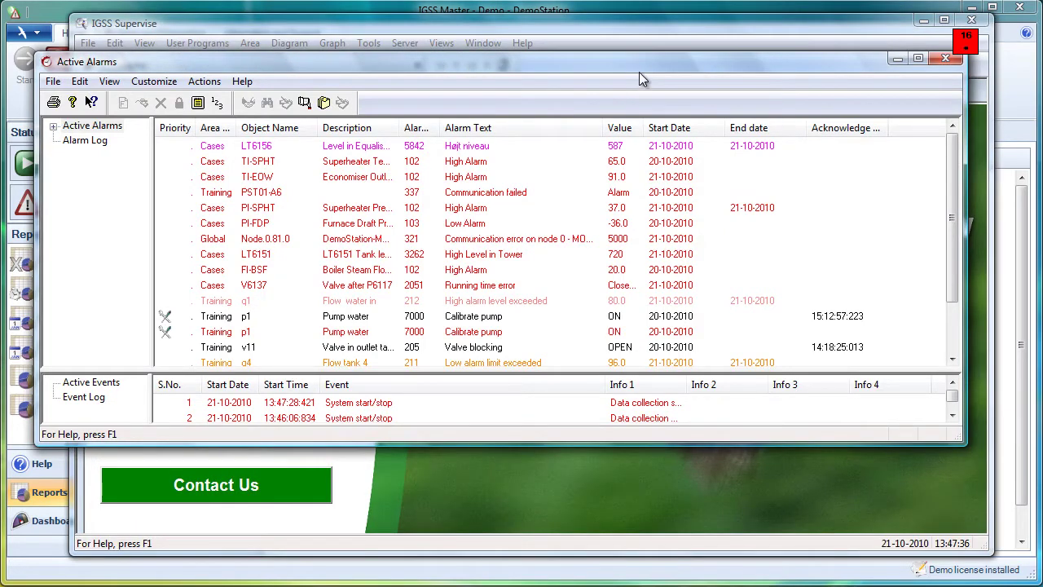
drag(652, 68, 712, 139)
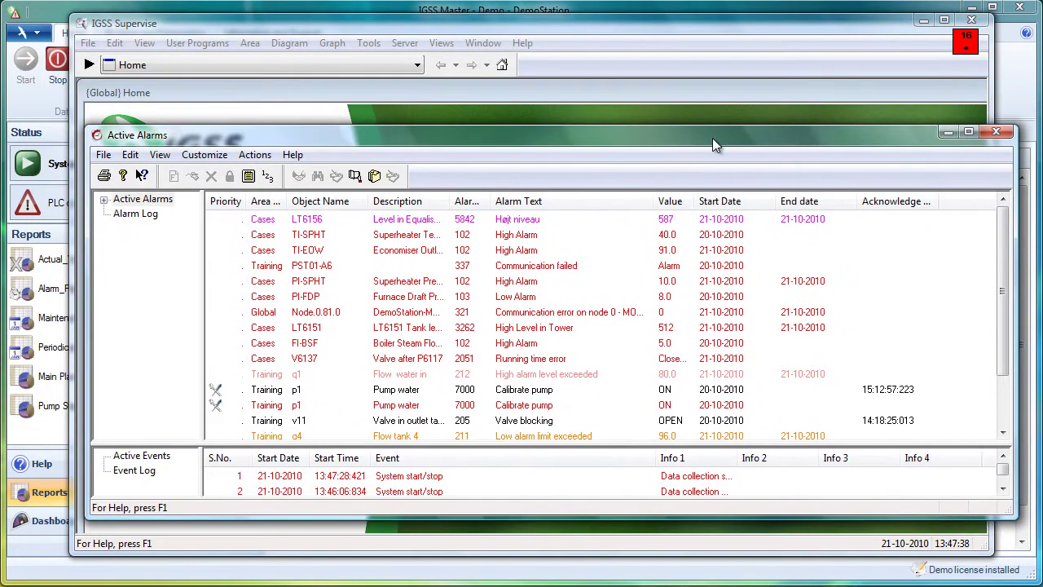
drag(873, 134, 858, 137)
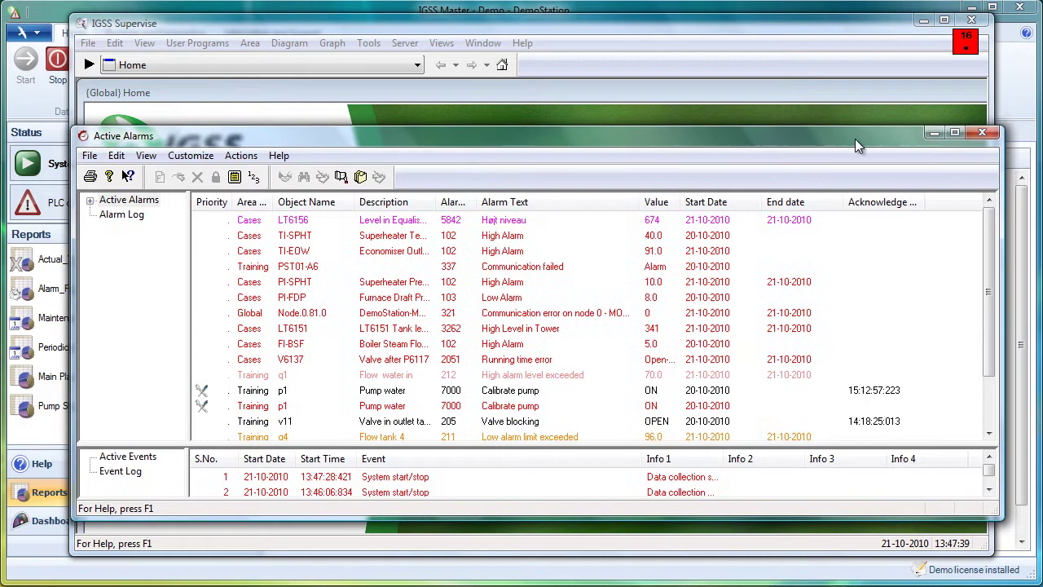
click(934, 134)
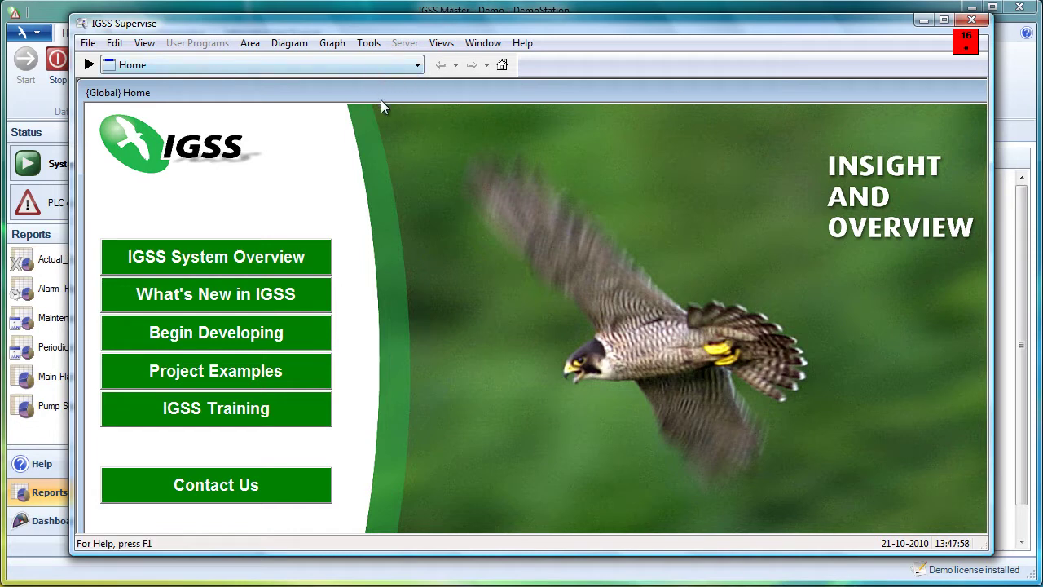
Step: Set the priority of predefined alarm 102, High Alarm, to 8, save it and close the alarm texts list
click(368, 44)
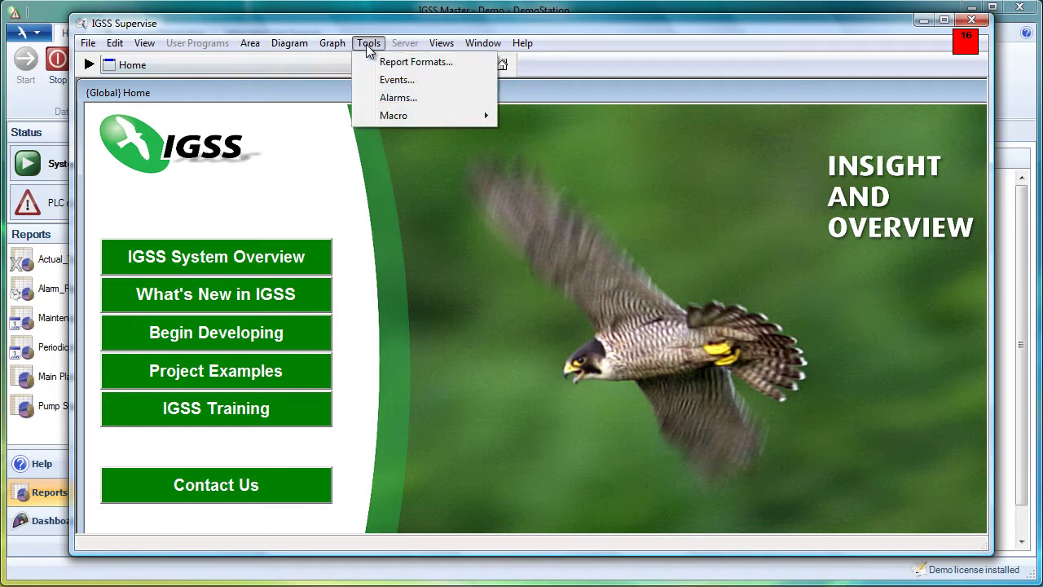
click(399, 98)
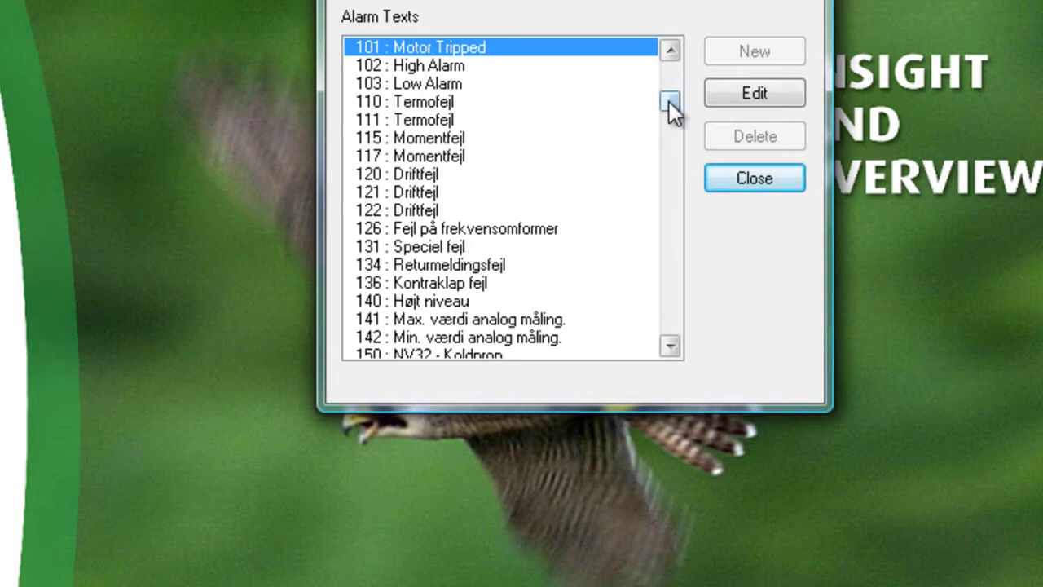
mouse_move(669, 101)
mouse_down()
mouse_move(679, 216)
mouse_move(666, 98)
mouse_up()
click(450, 141)
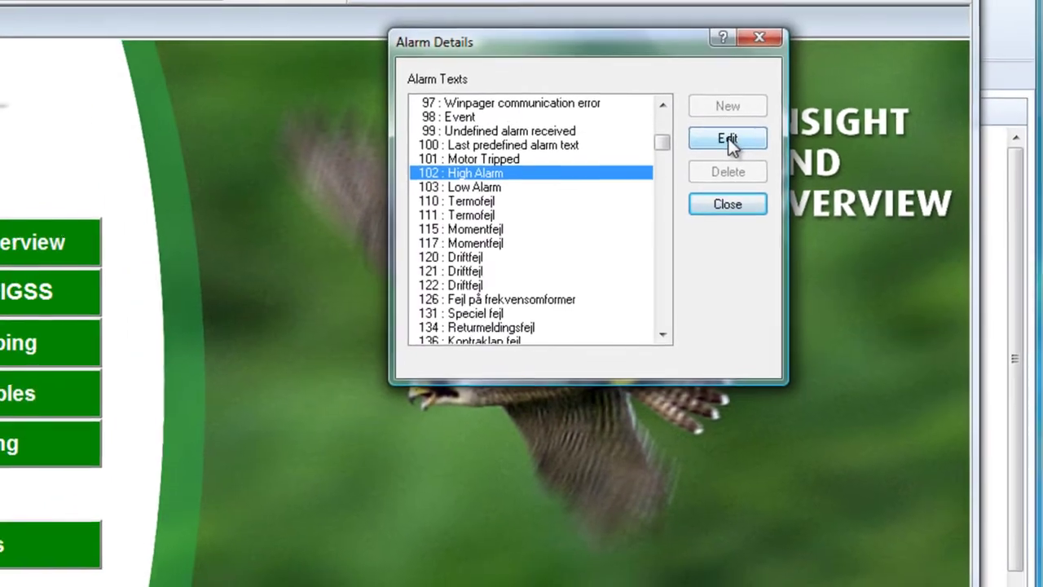
click(727, 139)
drag(573, 0, 401, 34)
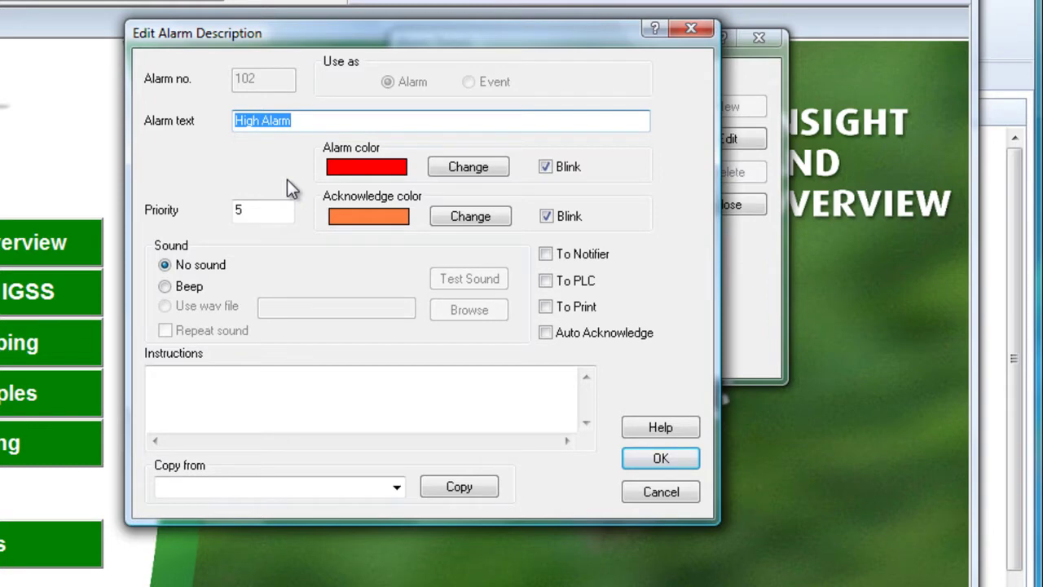
click(257, 213)
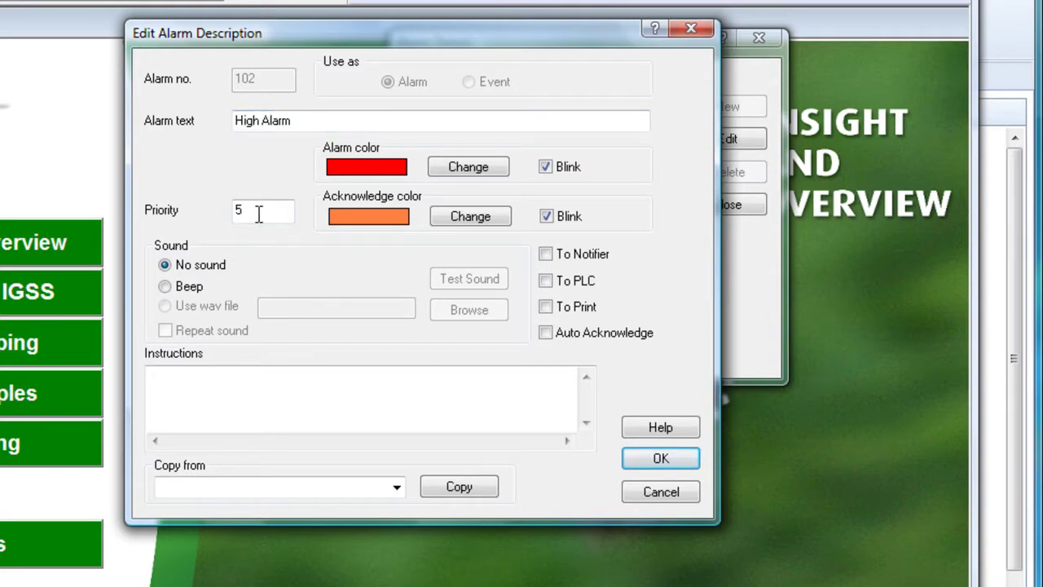
key(BackSpace)
text(8)
click(635, 461)
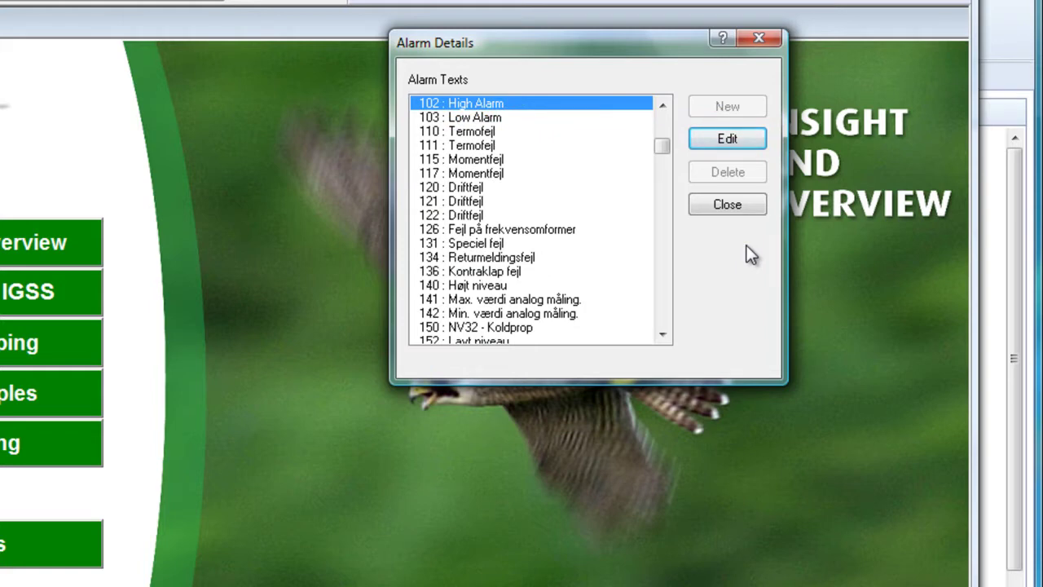
click(727, 203)
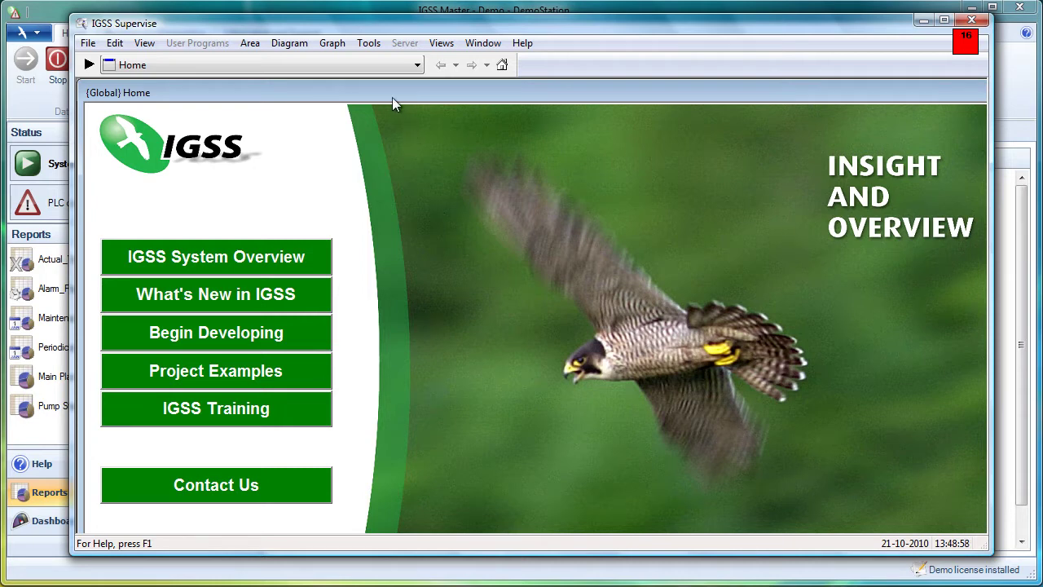
Step: Add a new event named "Record changes for pumps" with the type User defined
click(369, 45)
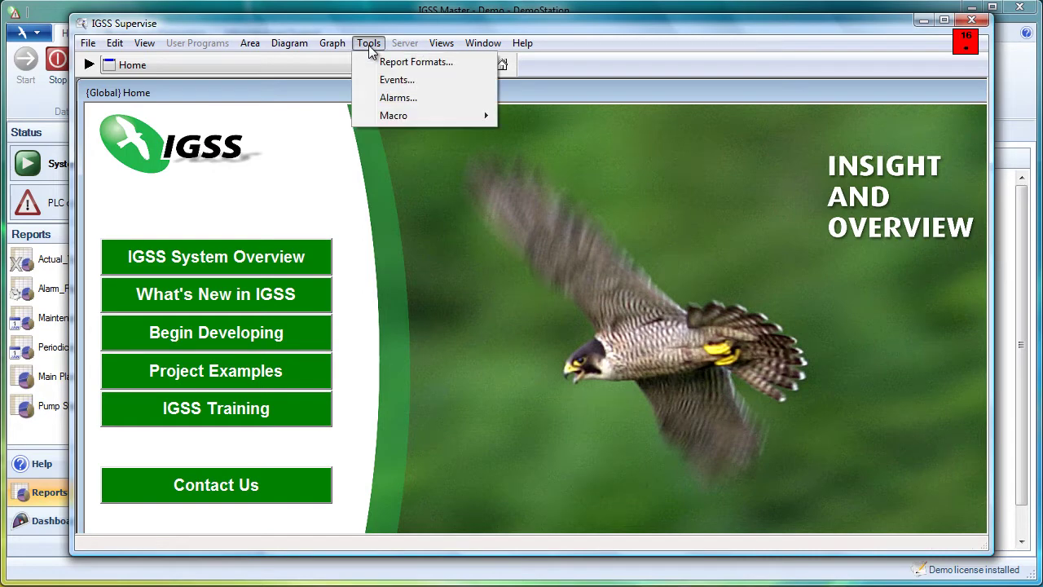
click(388, 84)
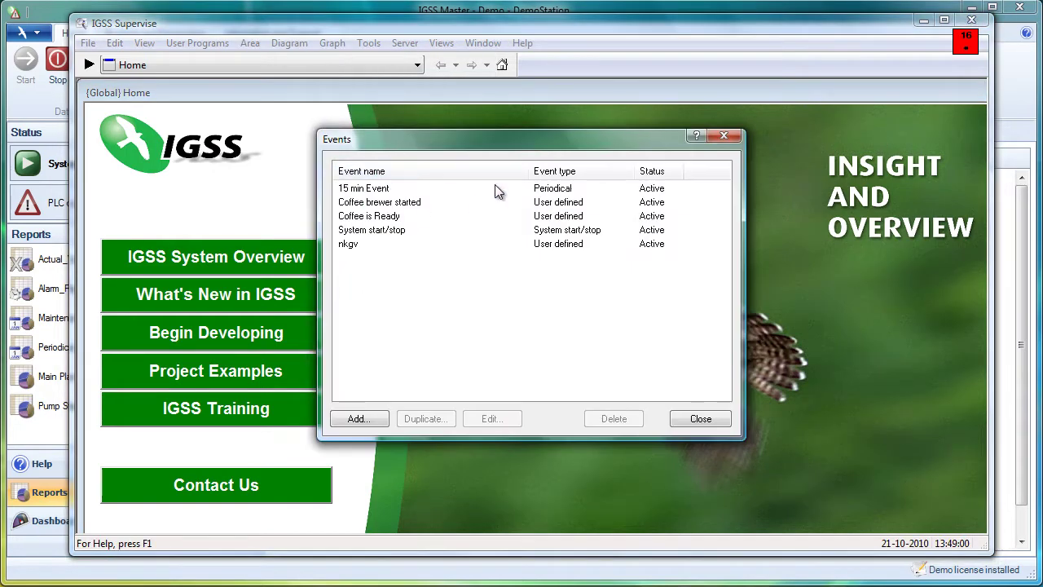
drag(496, 145, 586, 105)
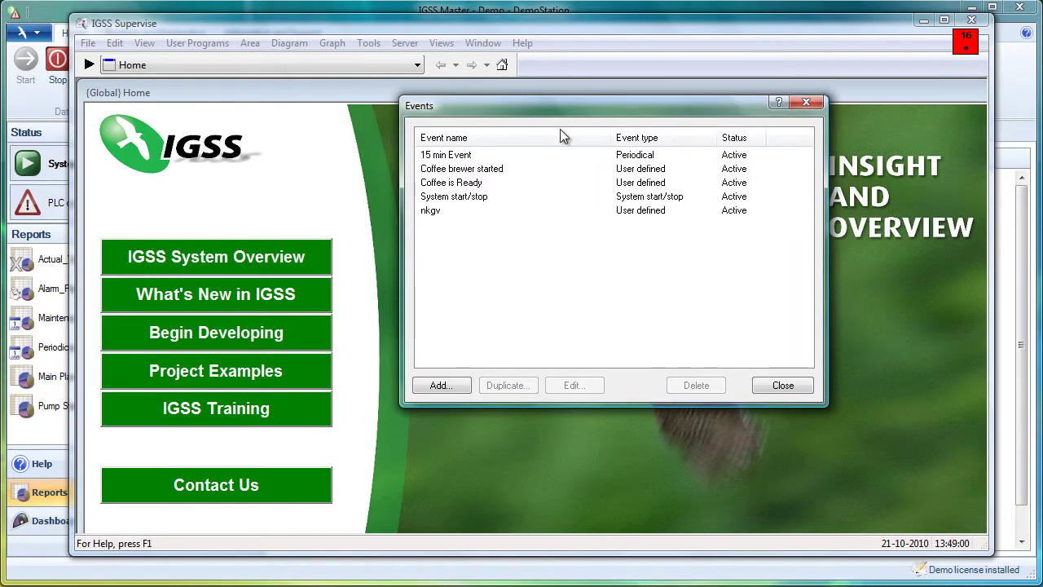
click(436, 386)
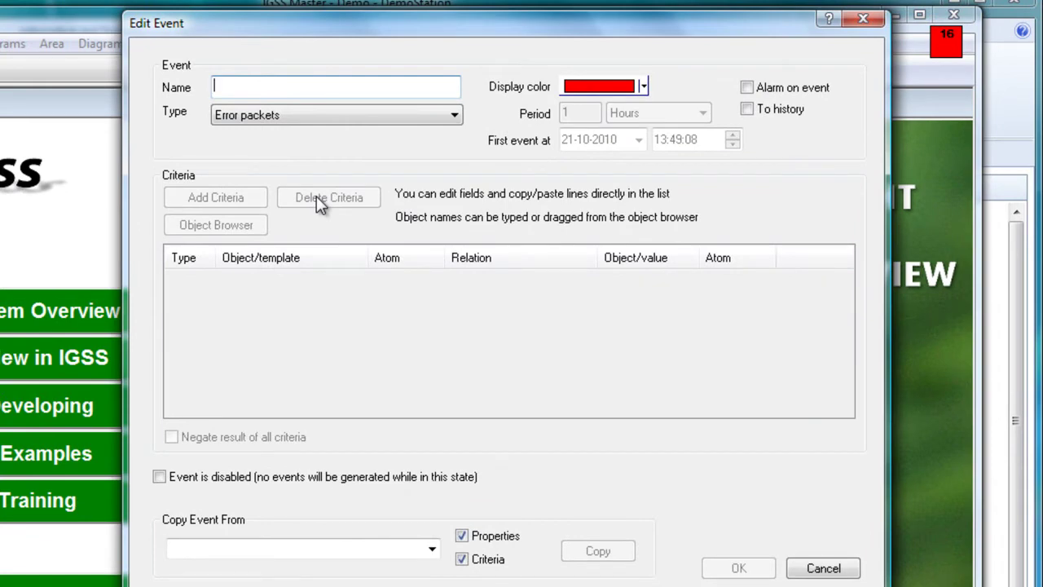
text(Record)
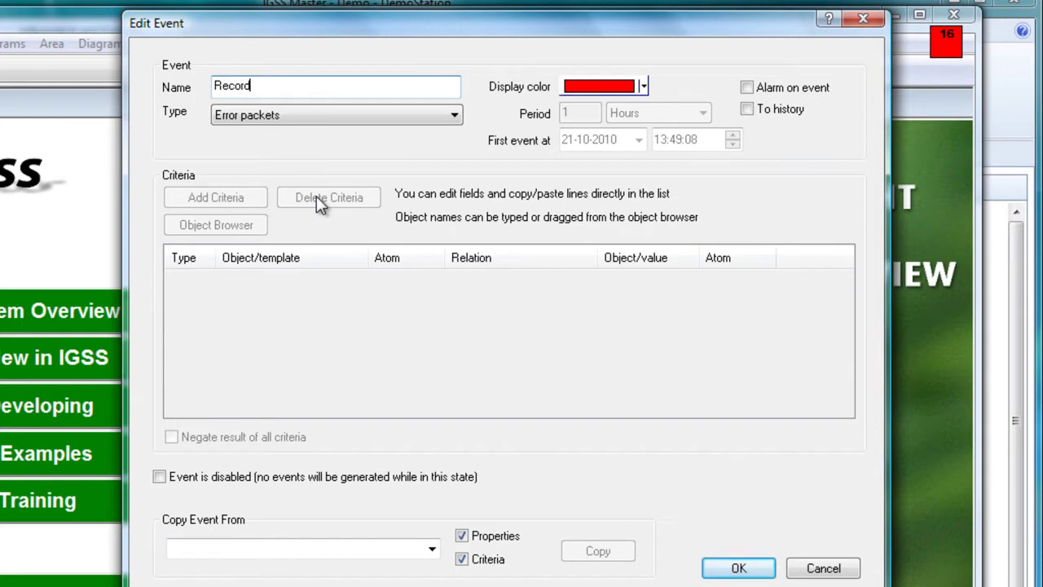
text( changes for pumps)
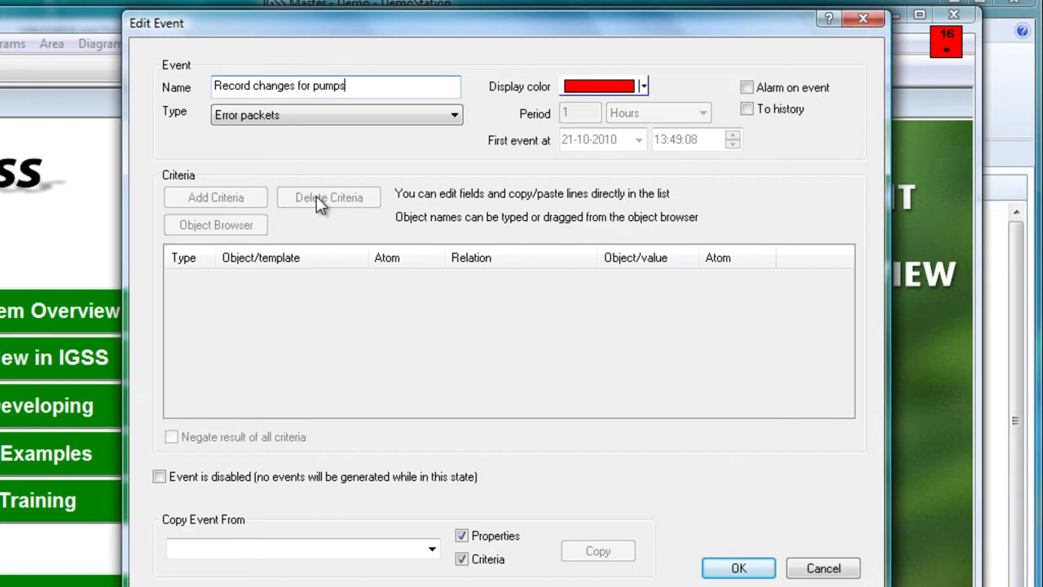
key(Tab)
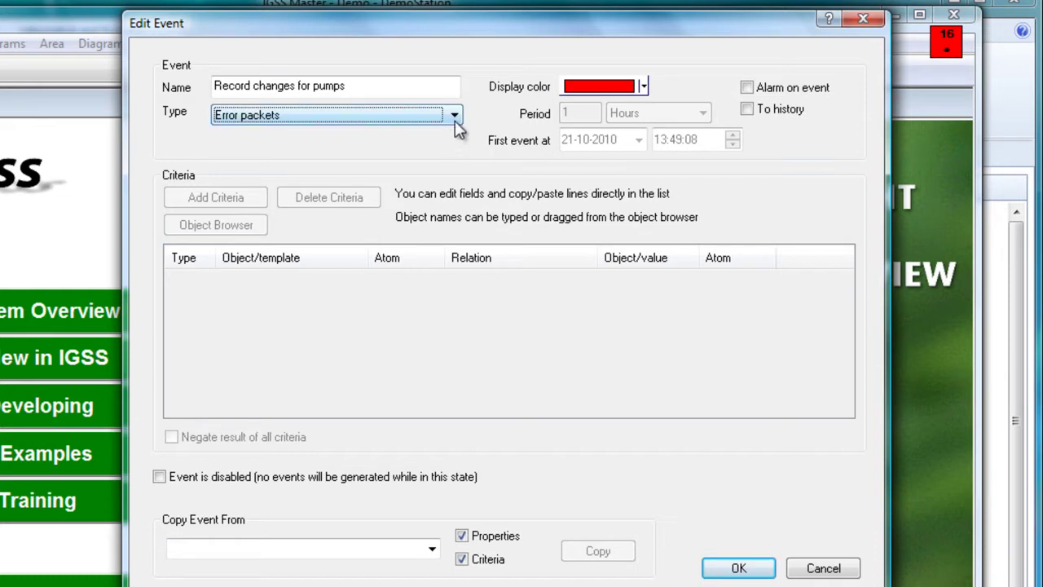
click(455, 118)
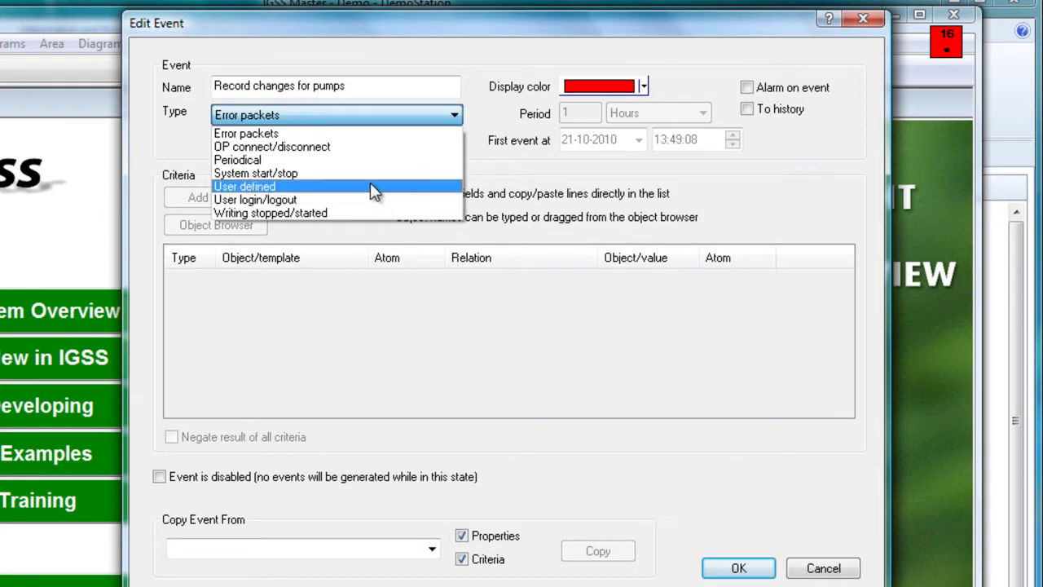
click(370, 182)
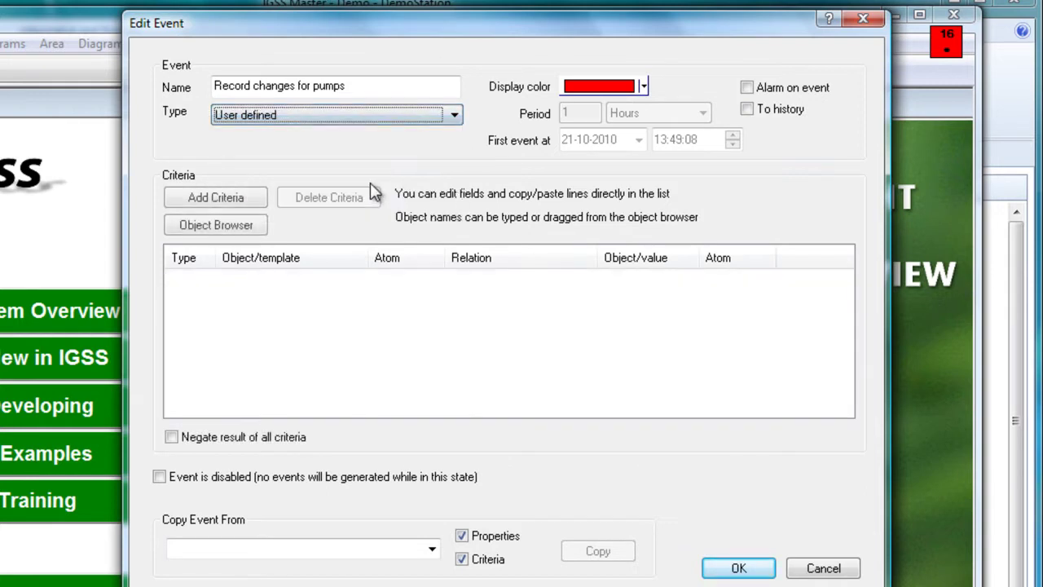
Step: Add a criterion to the event and assign the digital template PUMP_1 from the Global area as its object
click(218, 199)
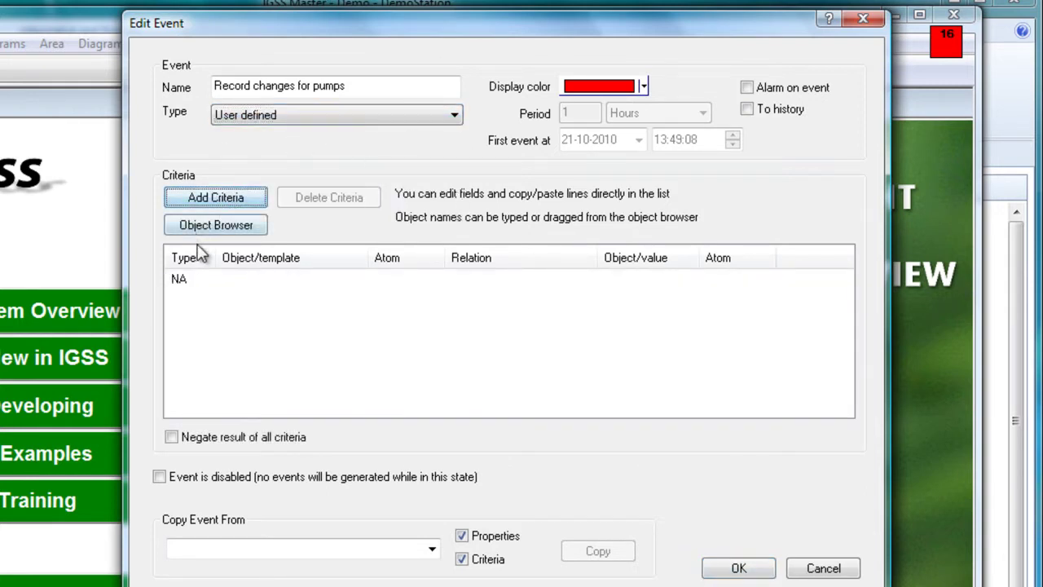
click(217, 226)
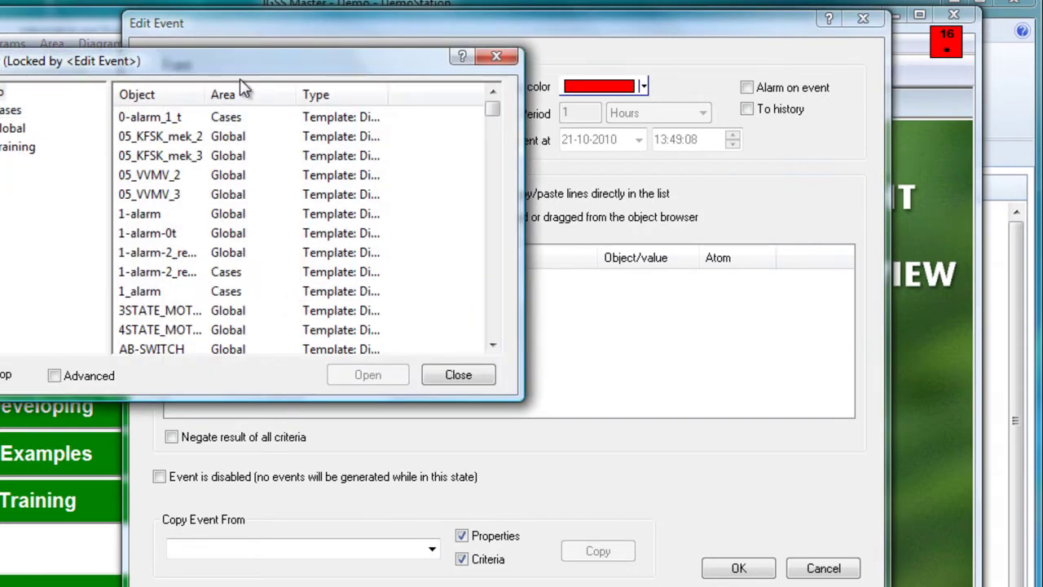
drag(224, 51, 737, 230)
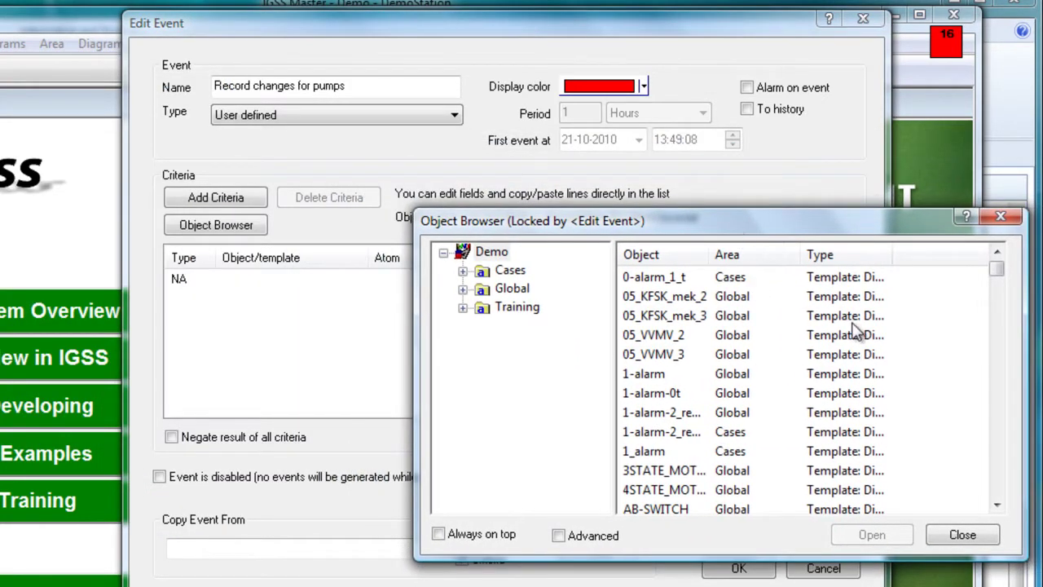
drag(885, 262, 943, 272)
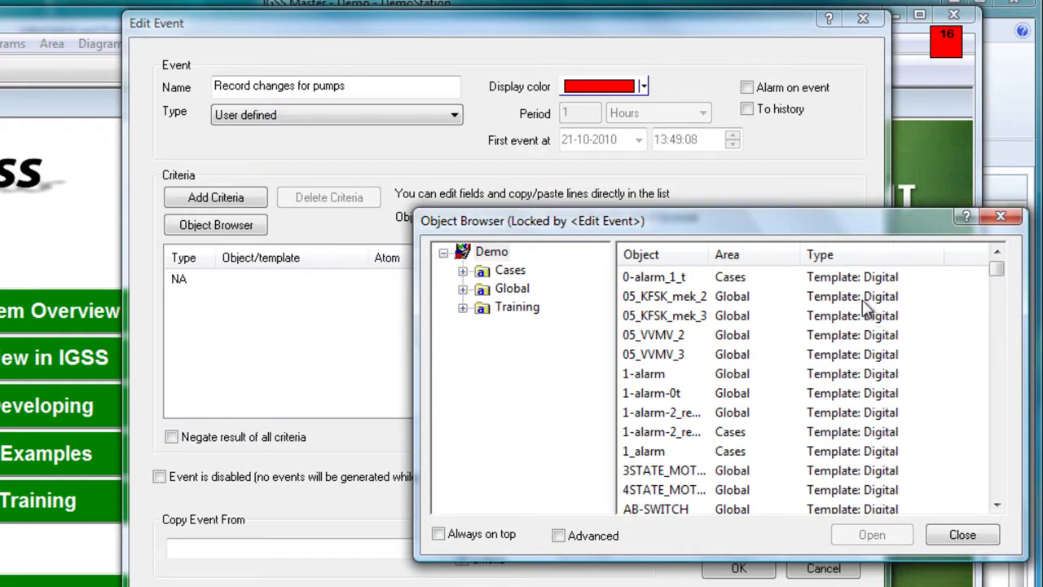
click(667, 396)
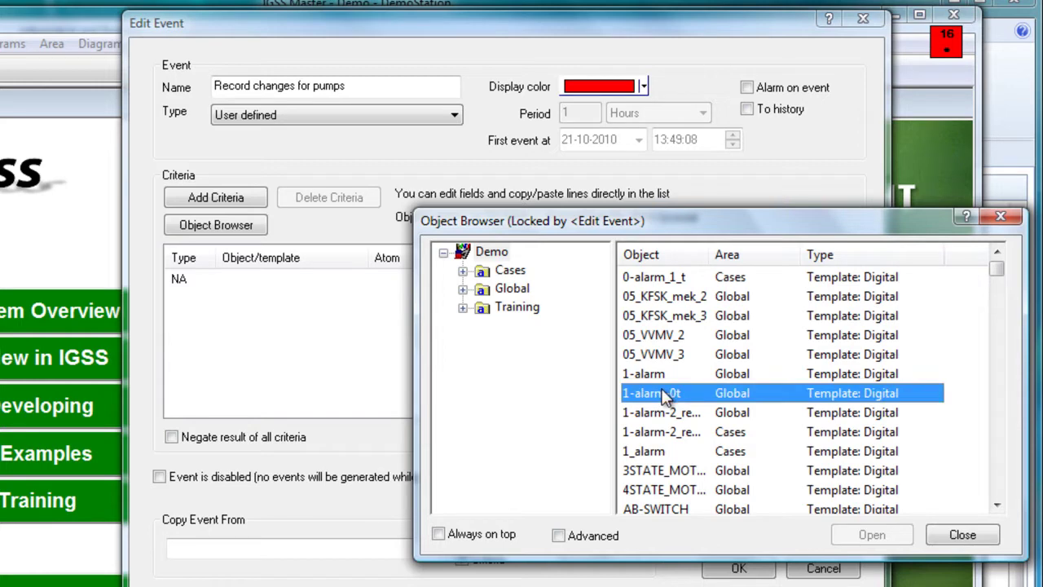
key(p)
key(u)
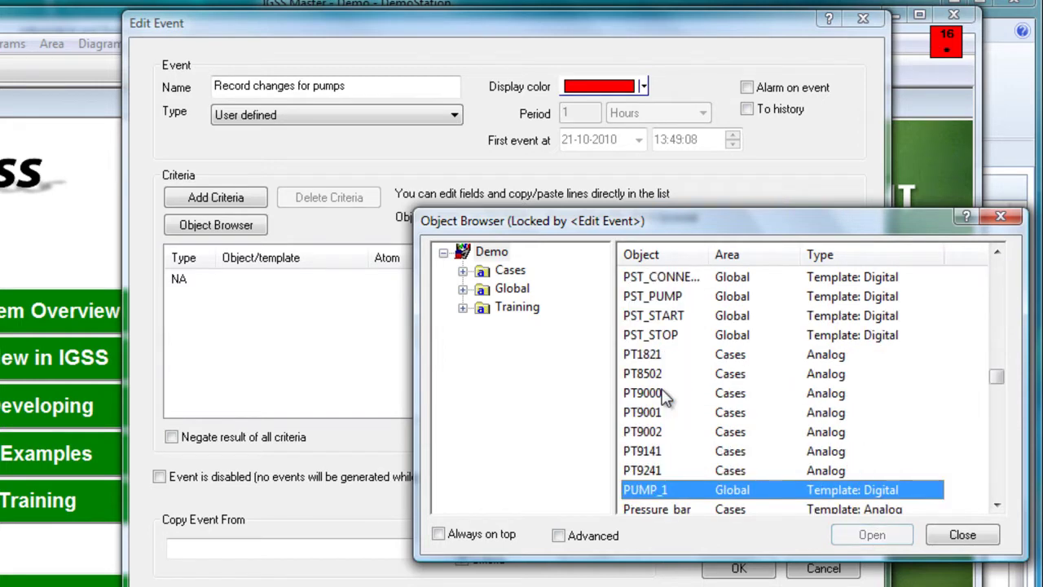
drag(659, 220, 650, 135)
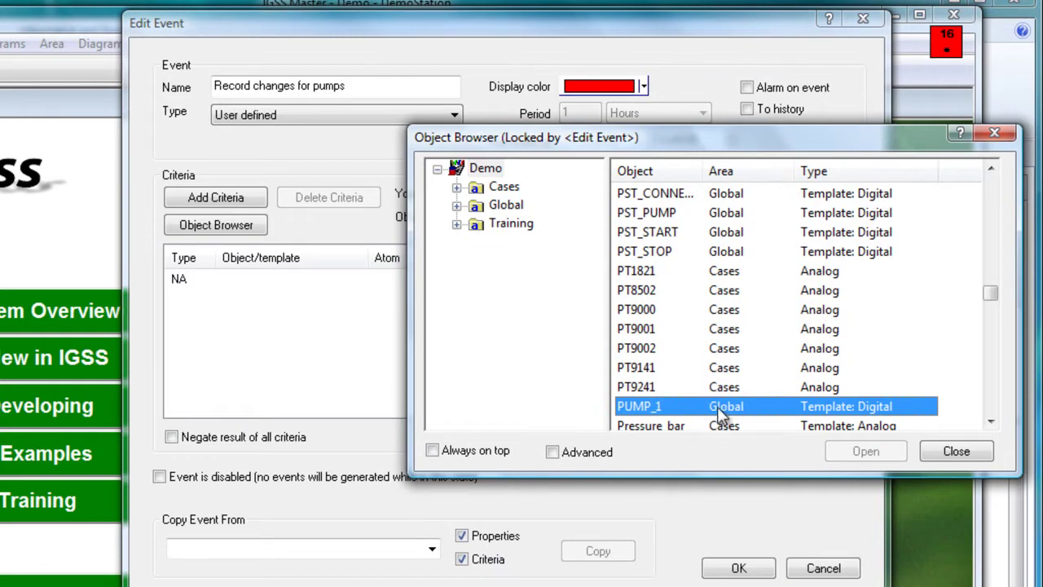
drag(725, 414, 238, 282)
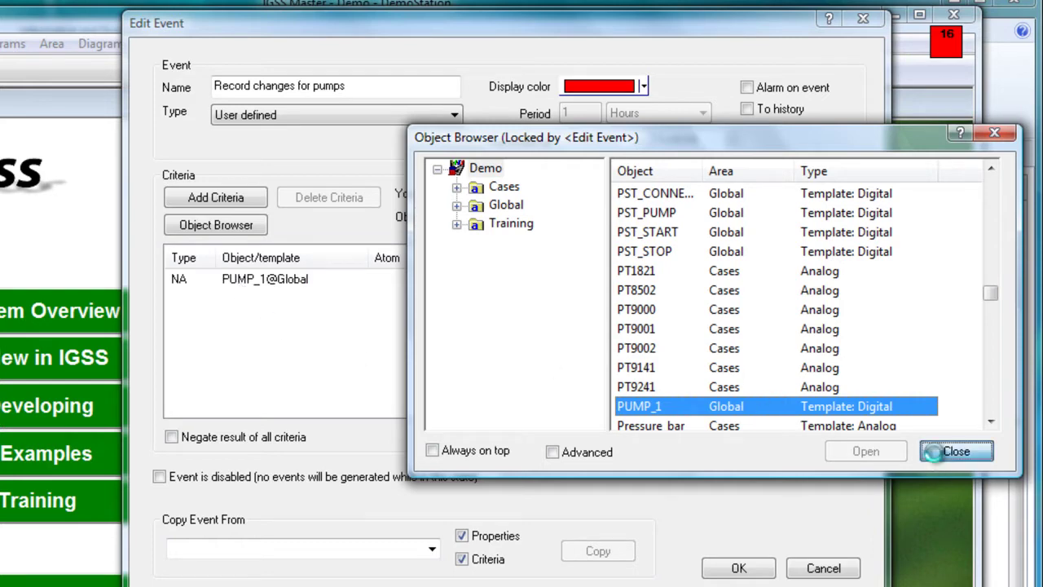
click(937, 451)
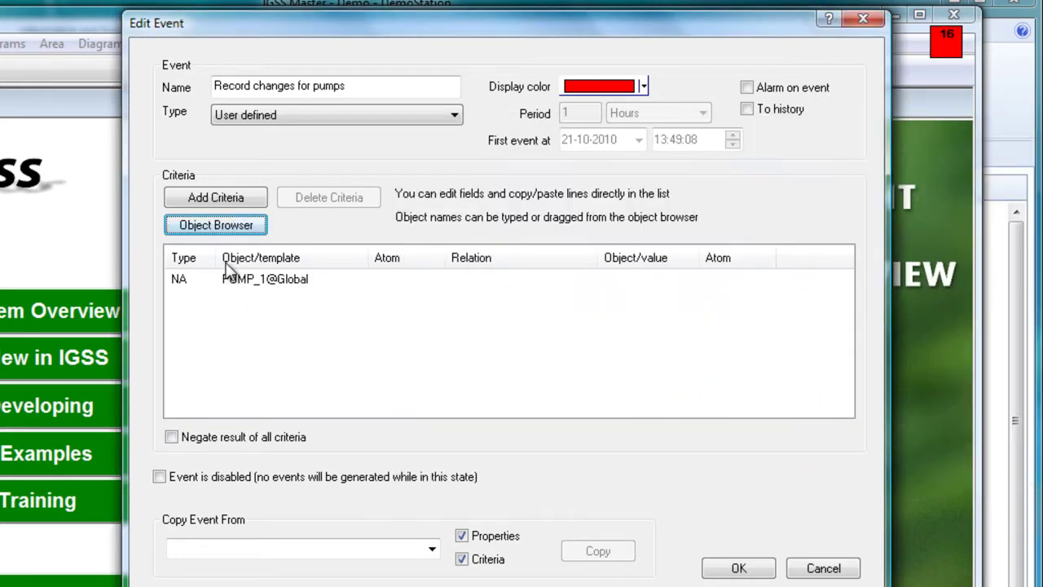
Step: Set the PUMP_1 criterion's atom to State and its relation to atom change, then save the event and close the event list
click(404, 285)
click(405, 289)
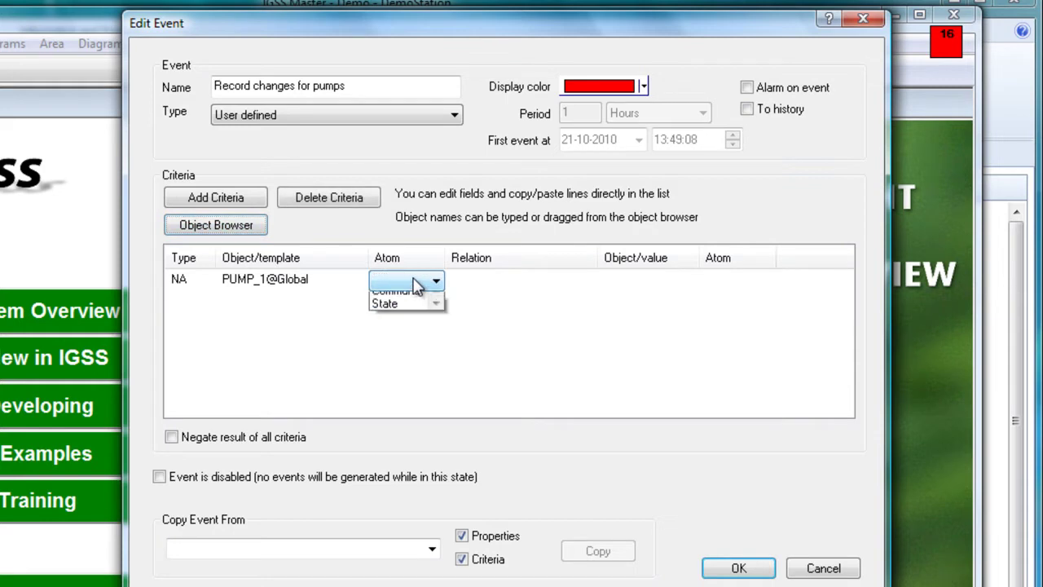
click(413, 317)
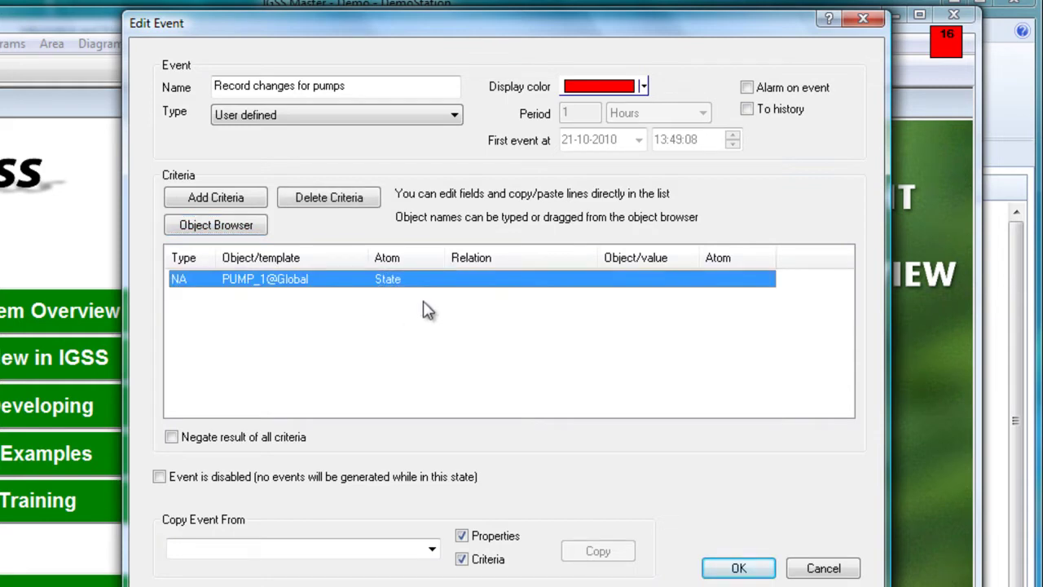
click(501, 284)
click(528, 292)
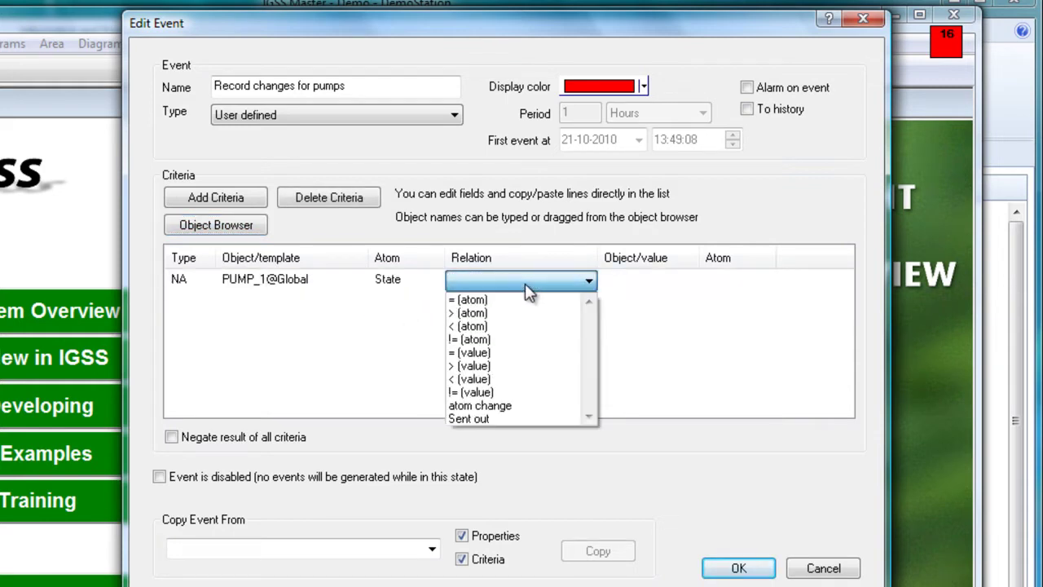
click(526, 406)
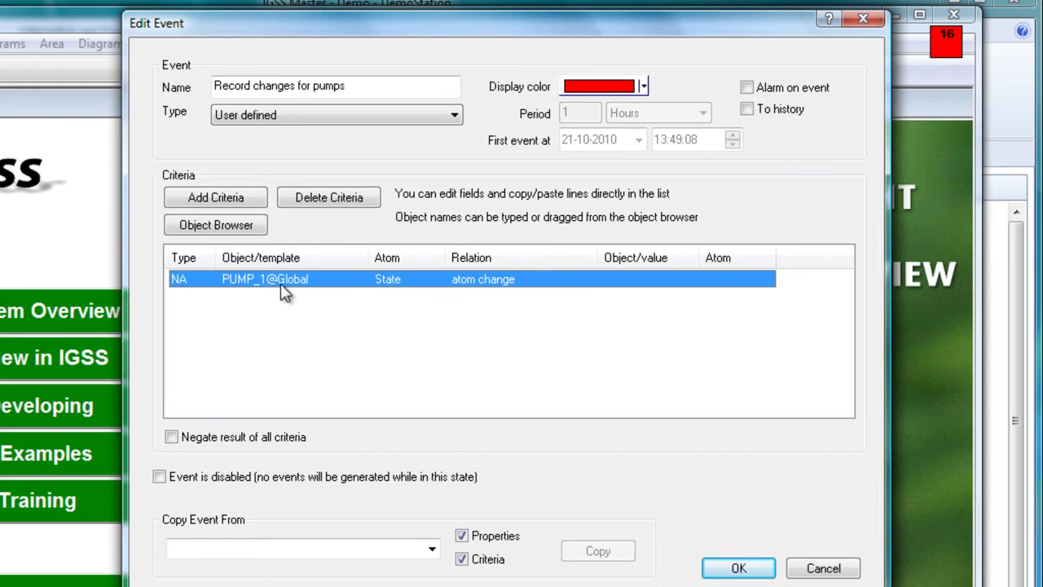
click(737, 568)
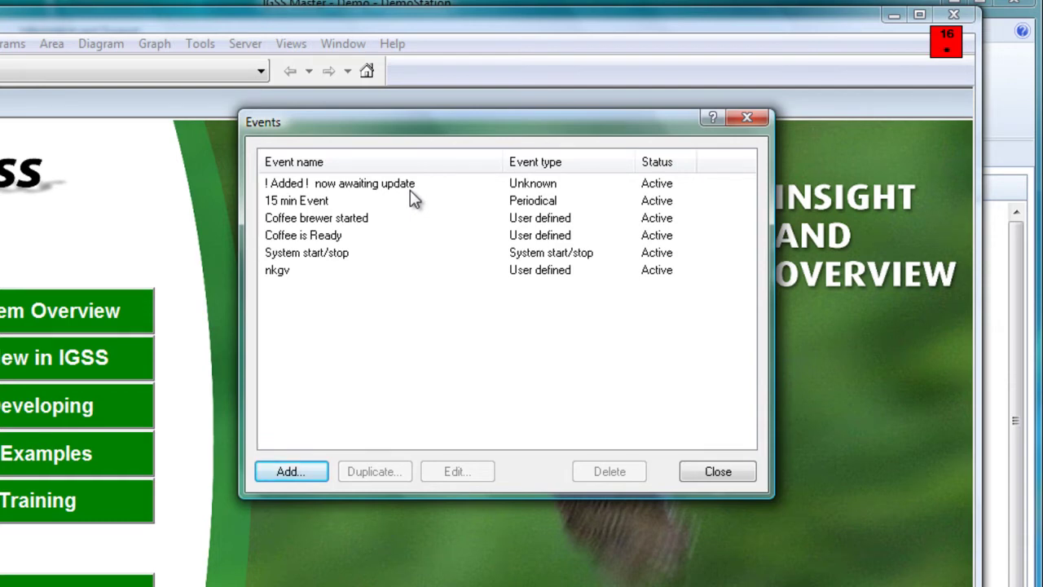
click(705, 476)
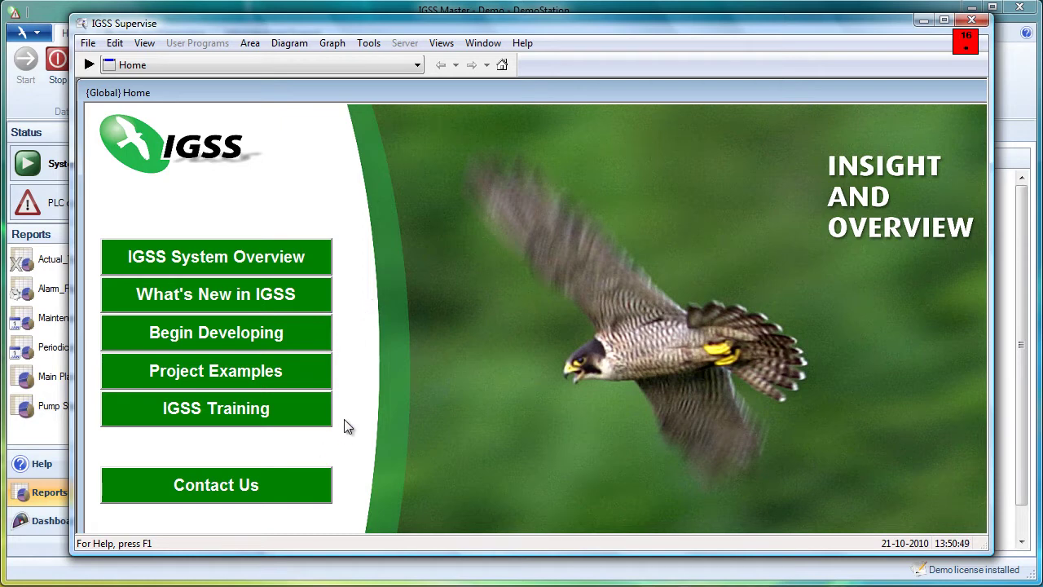
Step: View the Water Supply project example and its Parramatta pump station, then return to the overview and examine the Parramatta descriptor's command menu
click(258, 374)
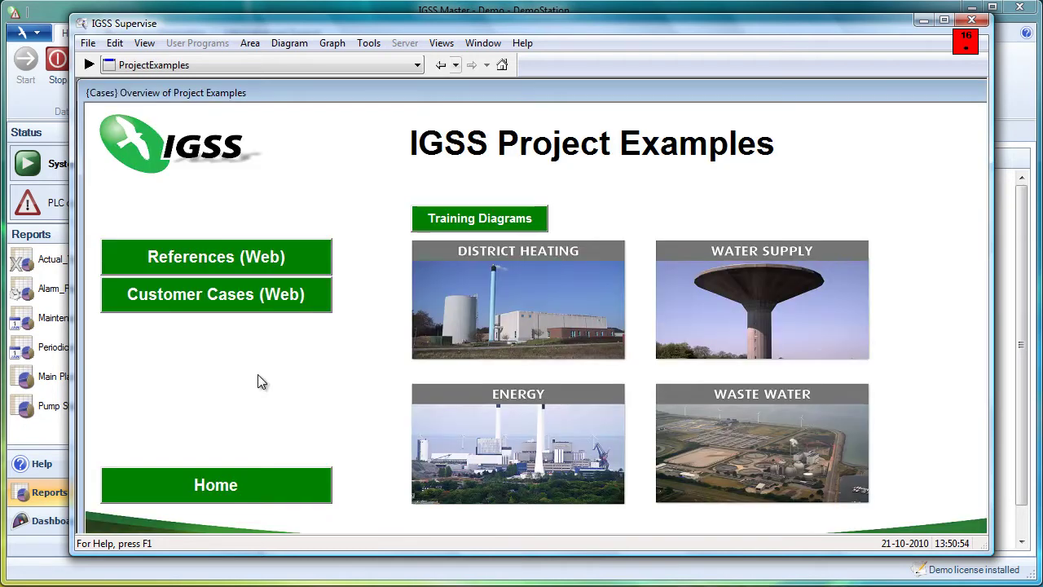
click(718, 329)
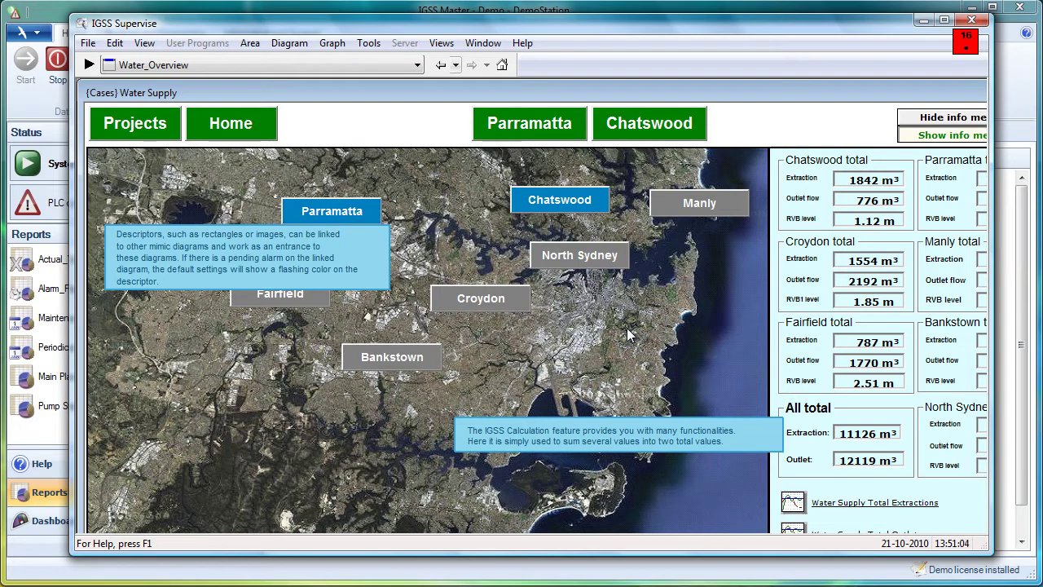
click(364, 216)
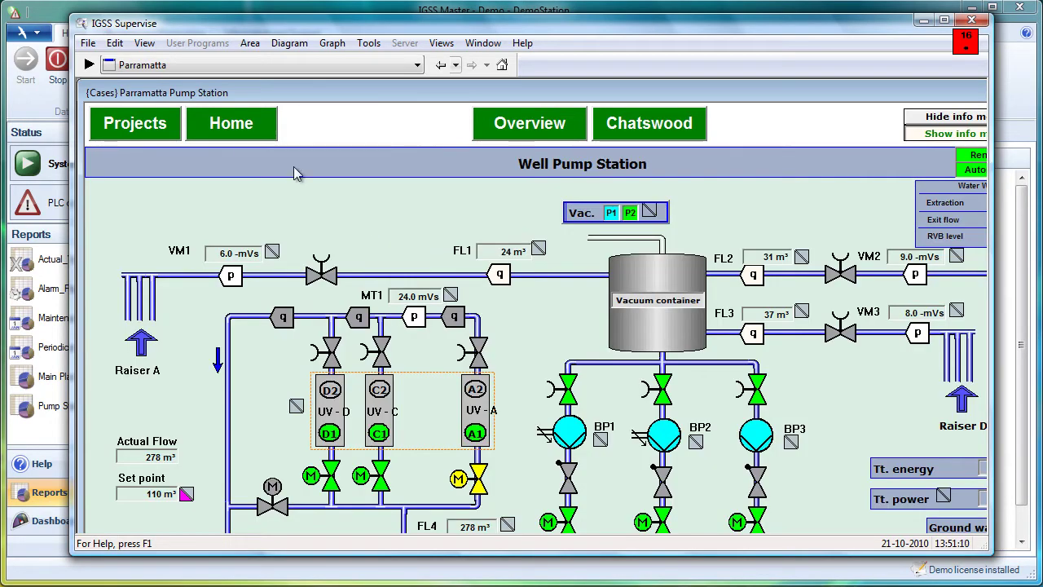
click(438, 65)
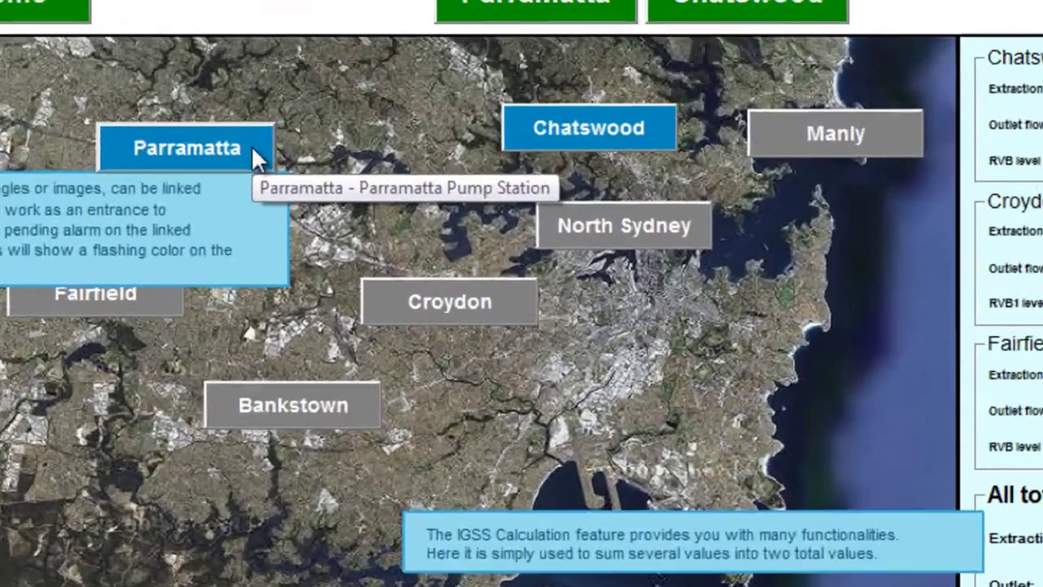
right_click(369, 212)
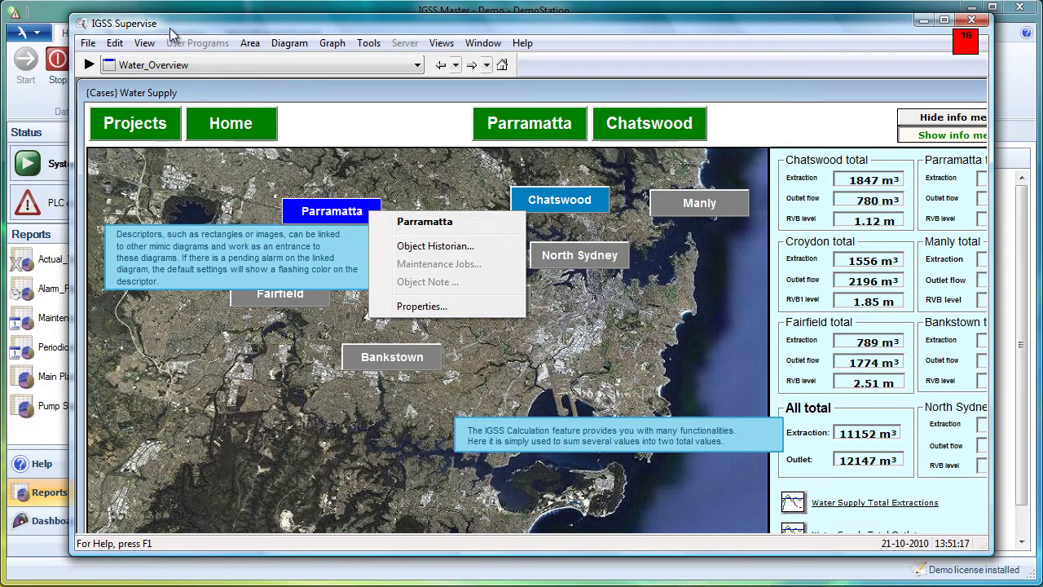
Step: Switch to IGSS Master and start the Definition program from its design and setup tools
click(65, 14)
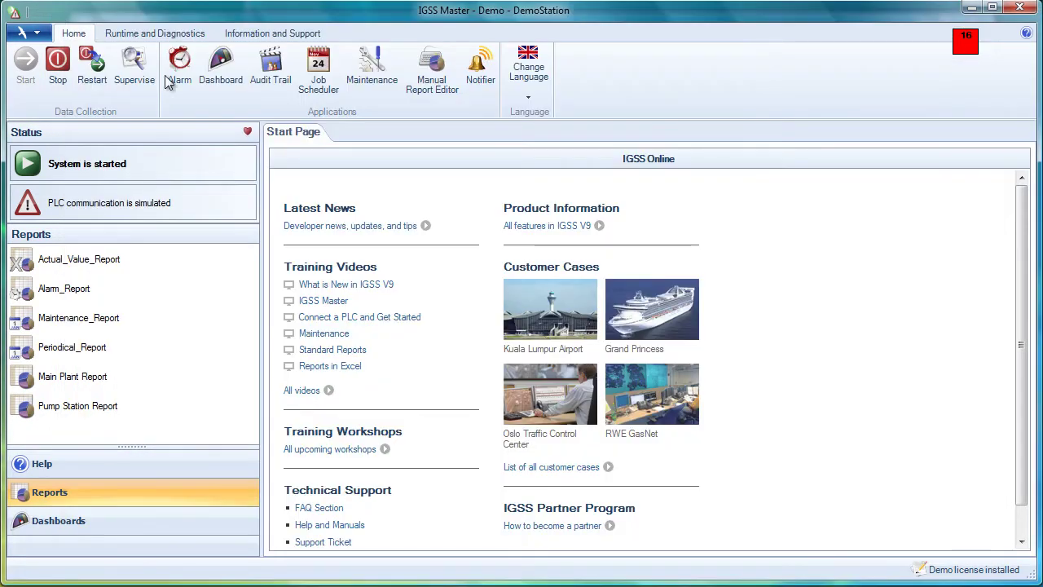
click(27, 34)
click(63, 60)
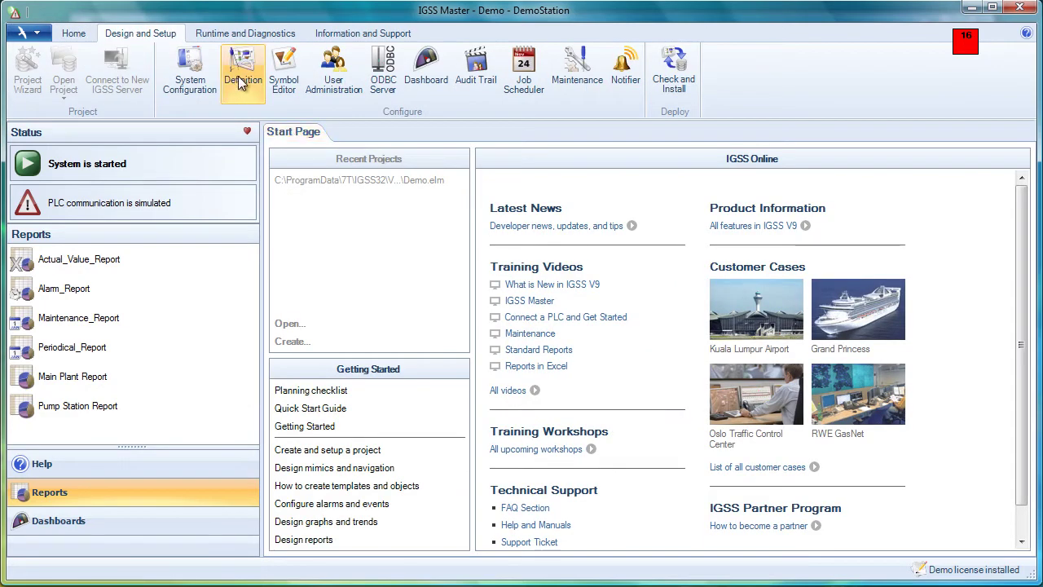
click(237, 81)
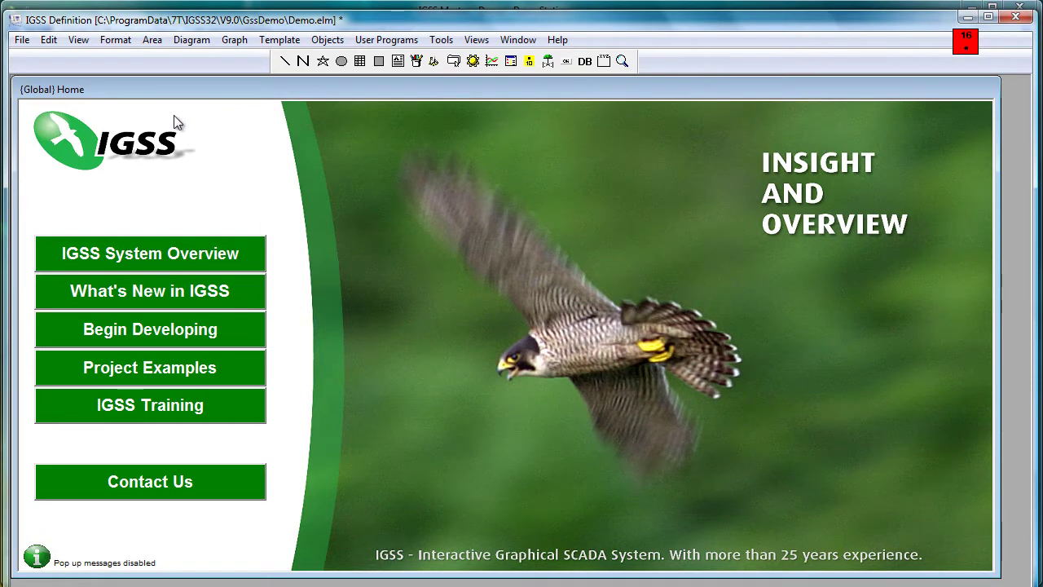
Step: Open the Parramatta Pump Station diagram through the Water Supply project example
click(156, 371)
click(706, 287)
double_click(705, 287)
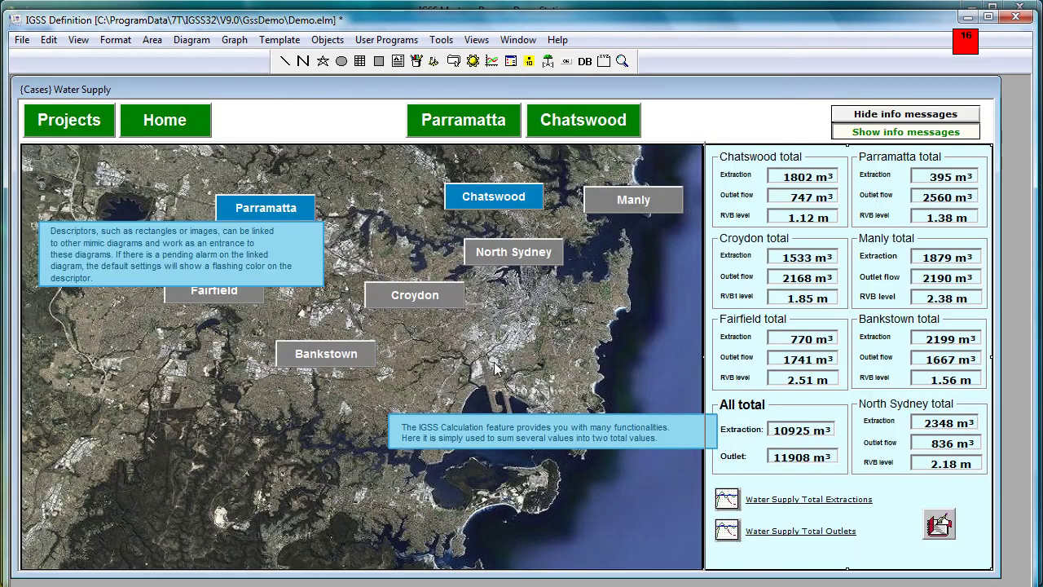
click(278, 212)
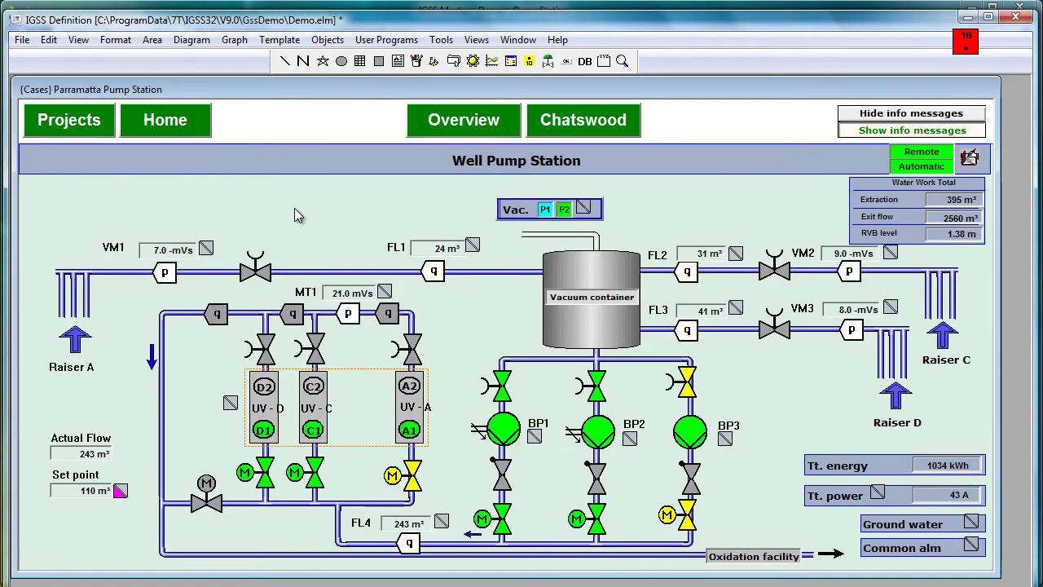
Step: Add the user defined command menu entry "[Parramatta Map] C:\maps\parramatta.pdf" to the Parramatta diagram's properties and confirm them
right_click(284, 206)
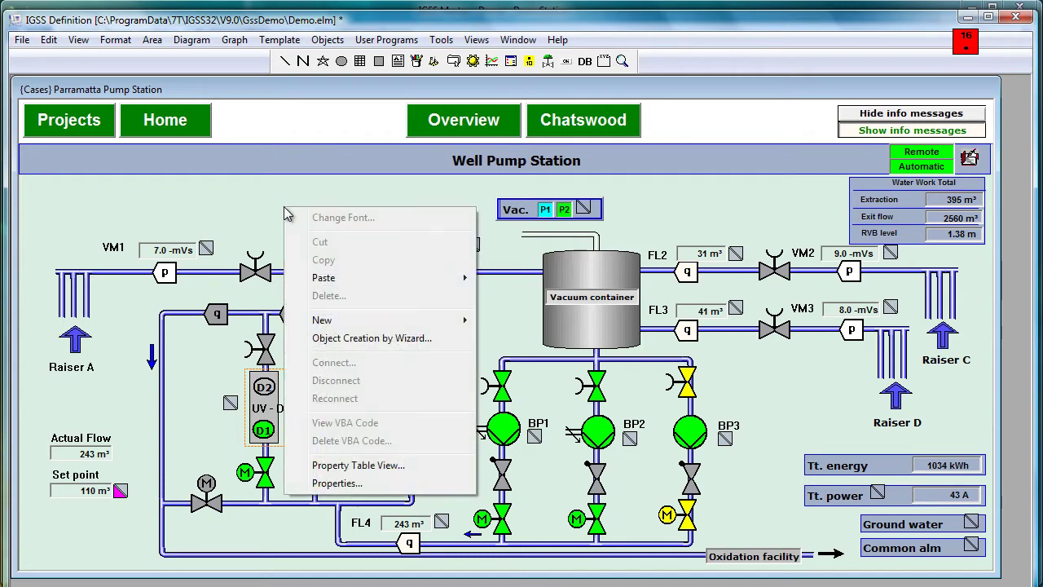
click(350, 486)
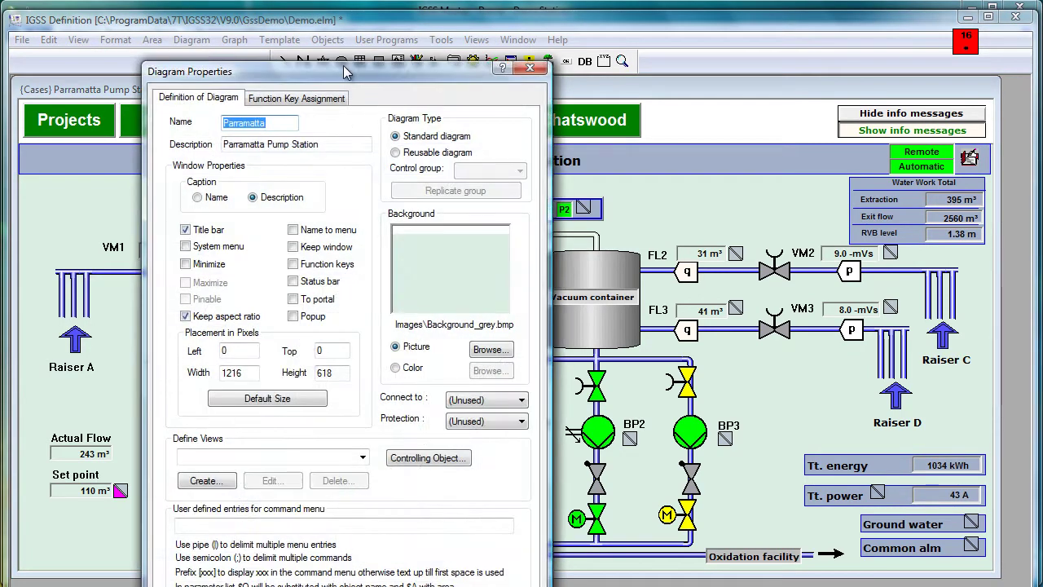
drag(343, 67, 507, 21)
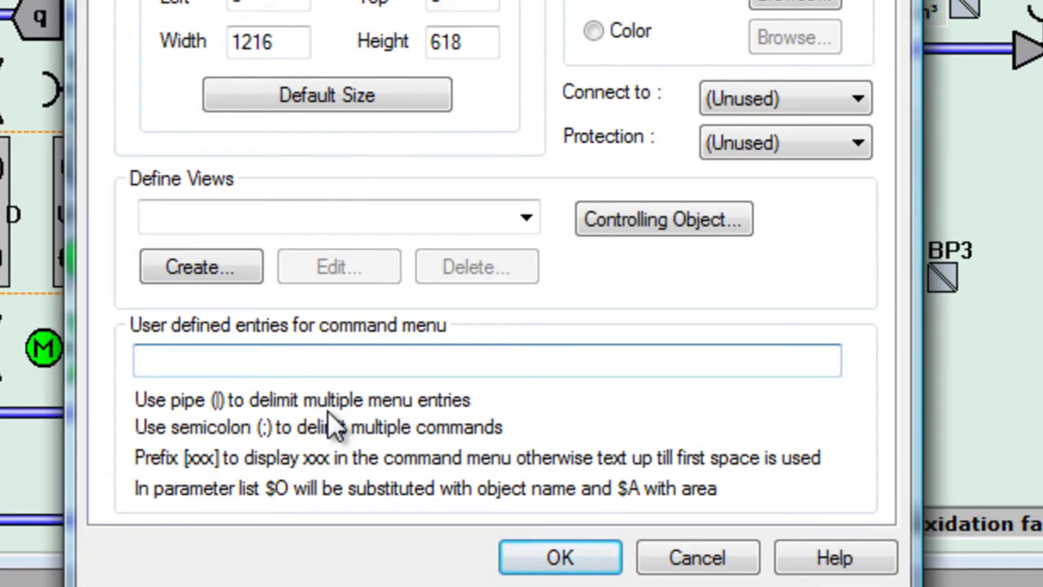
text([Parramatta )
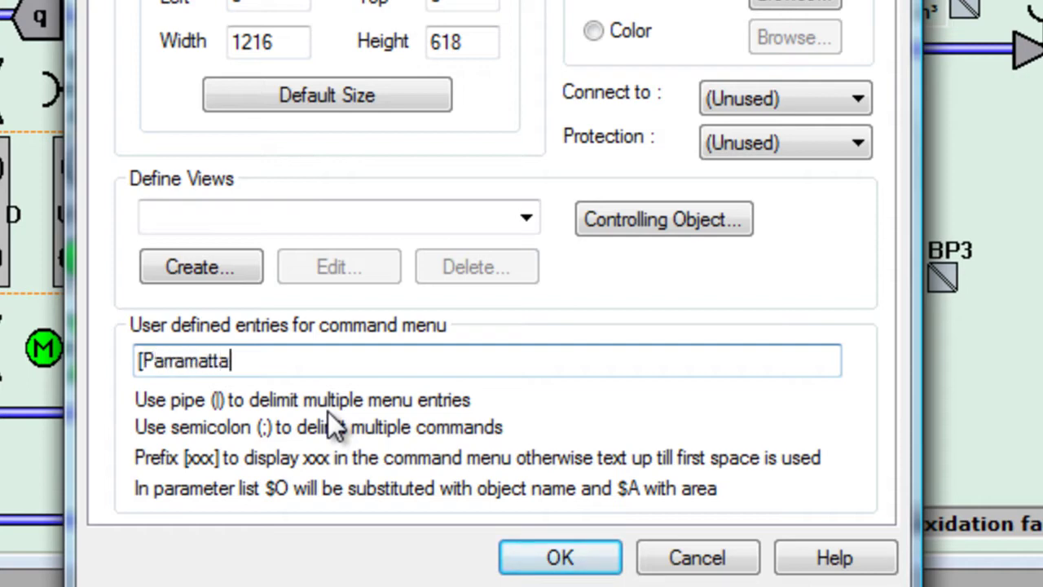
text(Map)
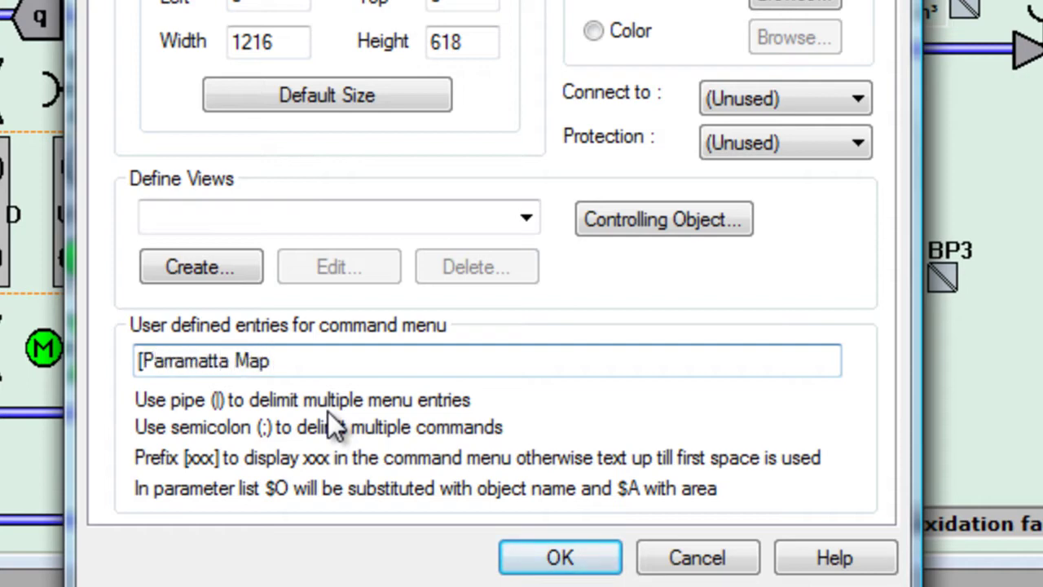
text(] C:\maps)
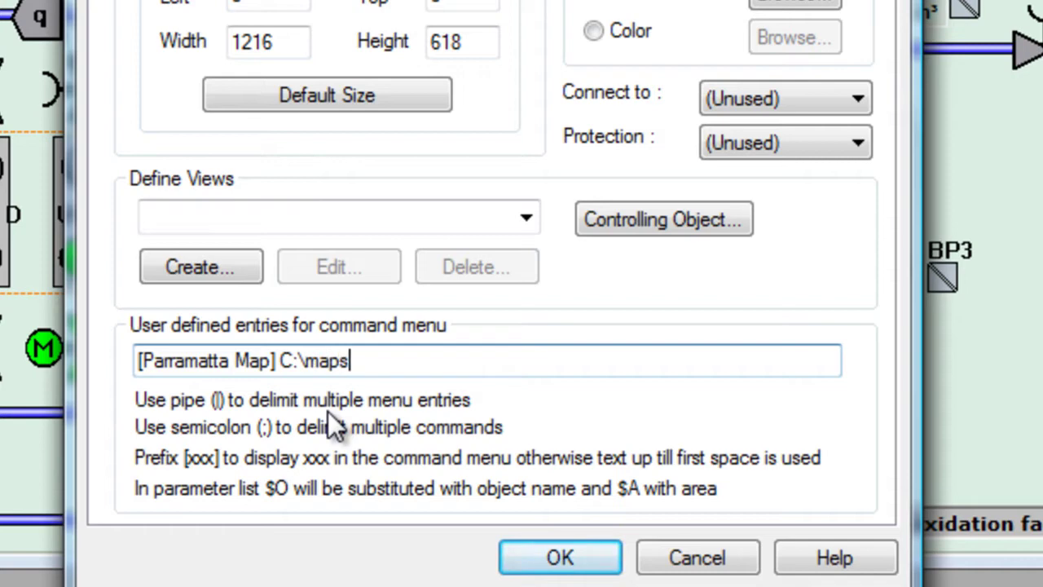
text(\parar)
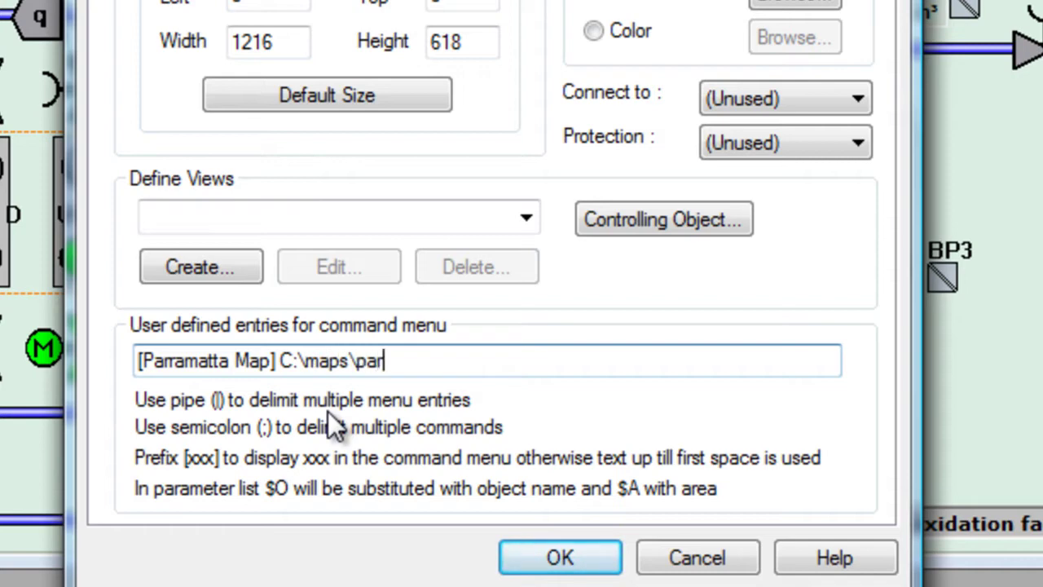
key(BackSpace)
key(BackSpace)
text(ramatta)
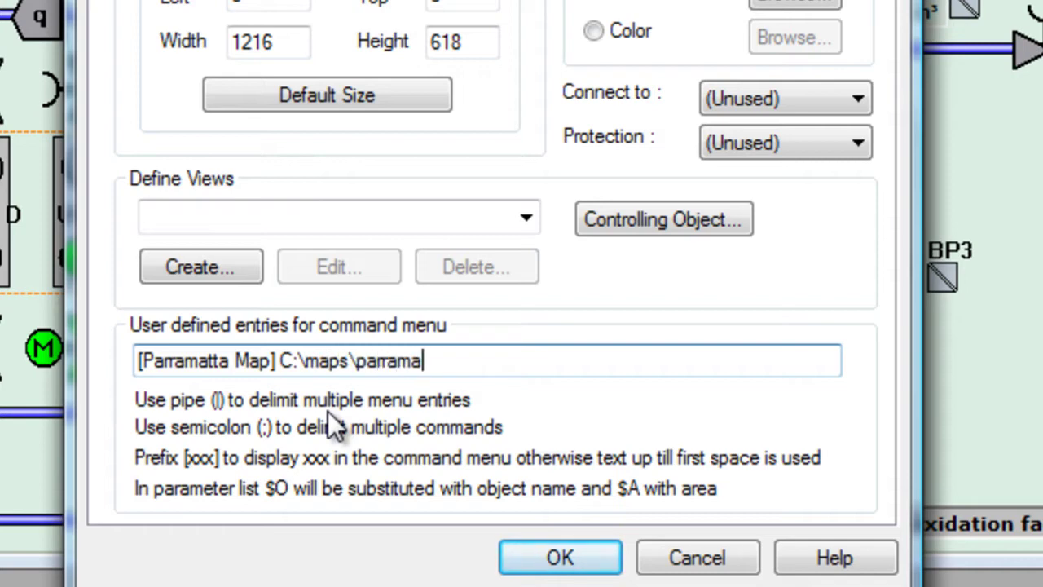
text(.pdf)
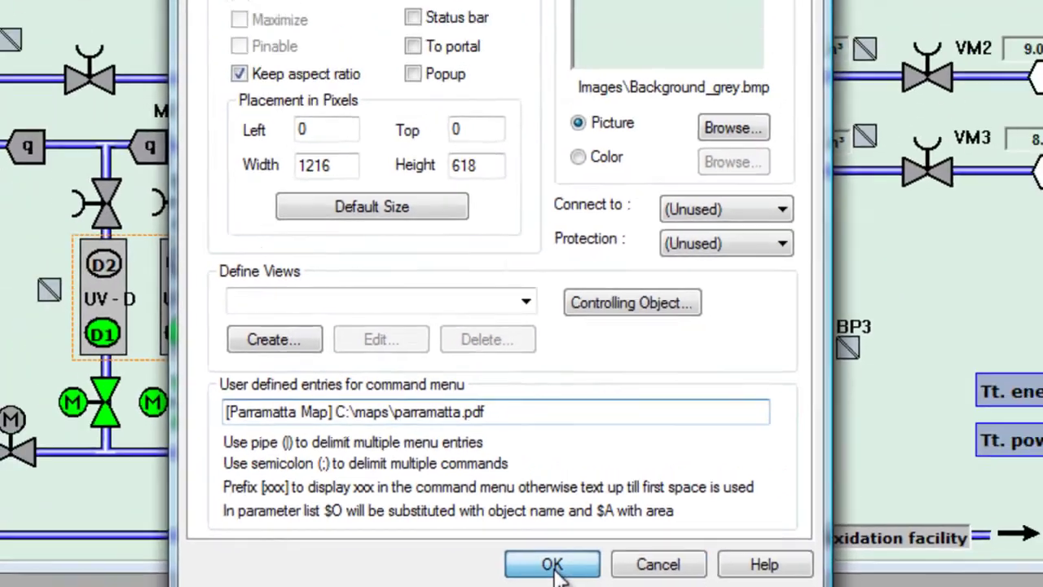
click(564, 569)
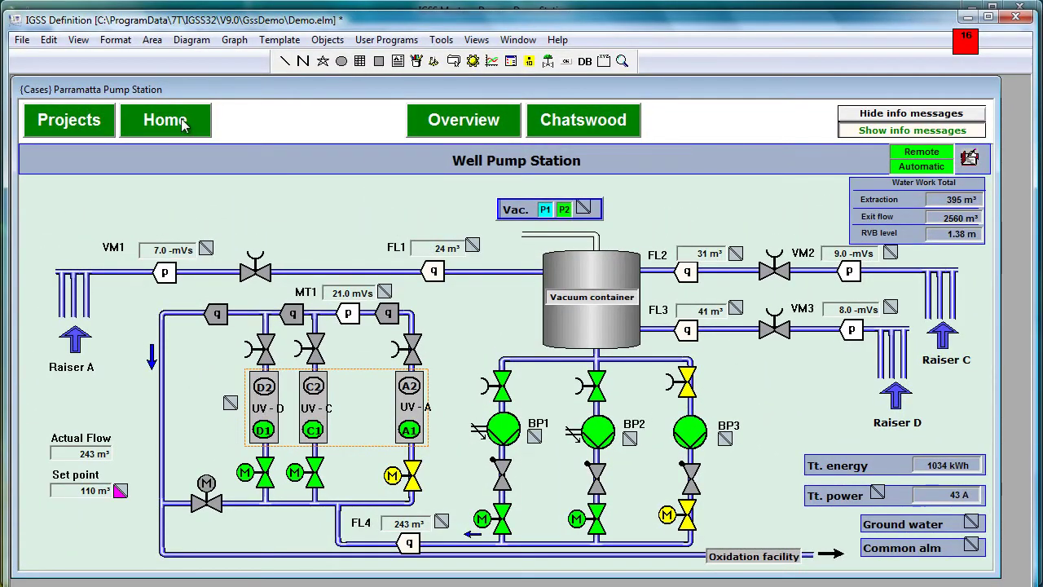
Step: Check and update the configuration, saving the changes and keeping the default installation options, and decline viewing the detailed report
click(21, 42)
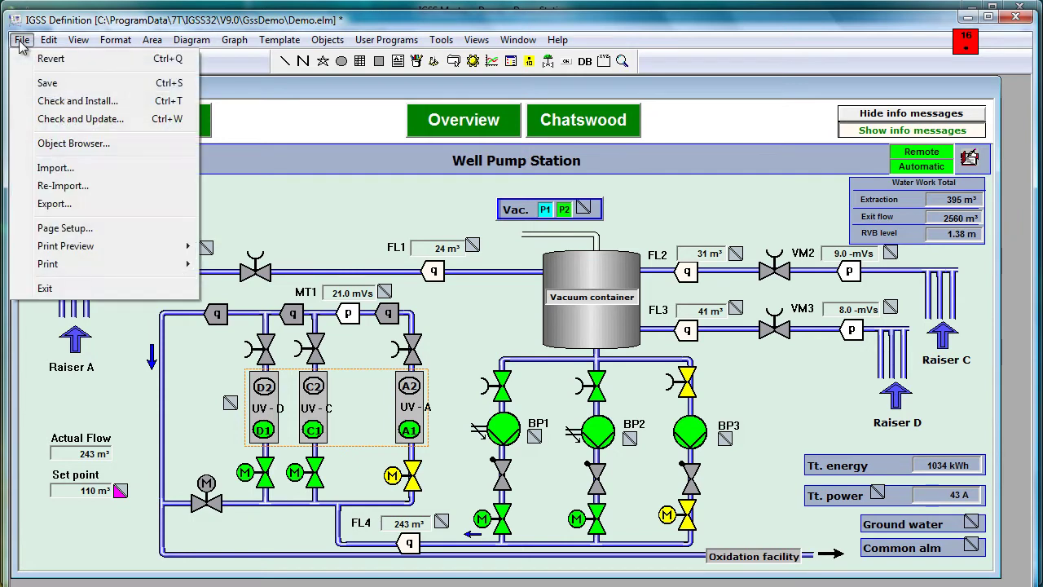
click(78, 119)
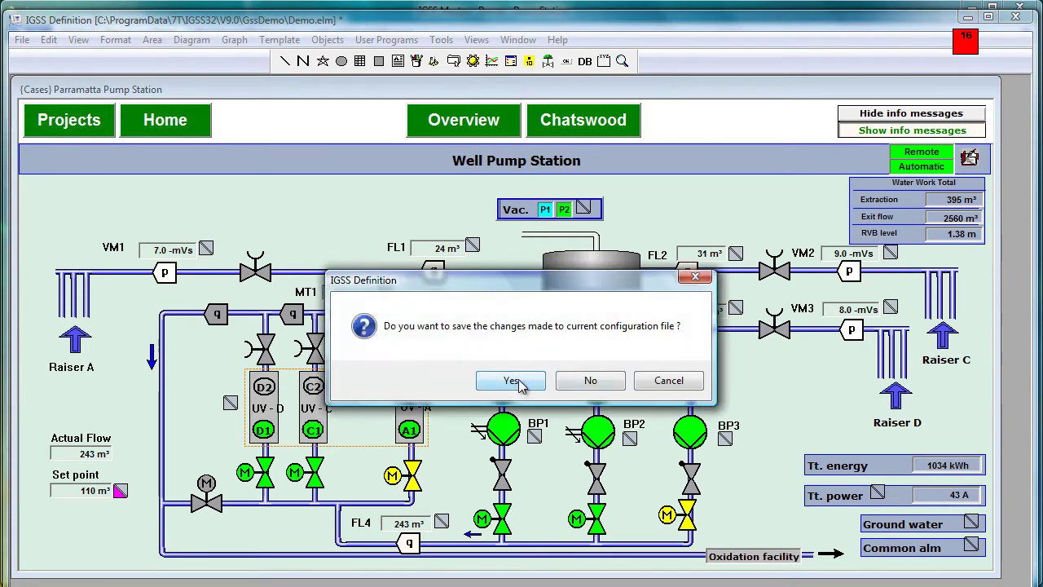
click(516, 378)
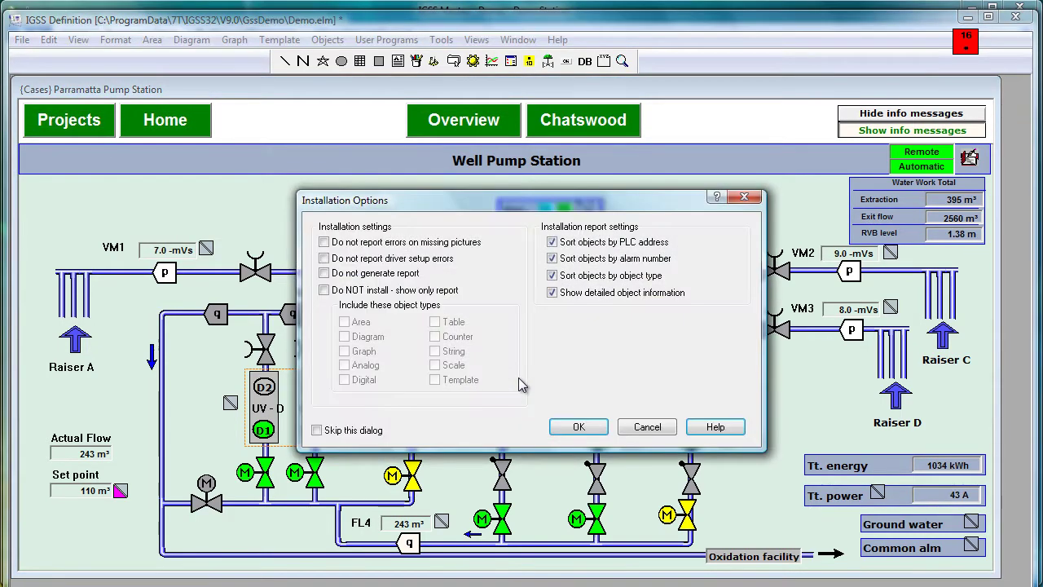
click(577, 428)
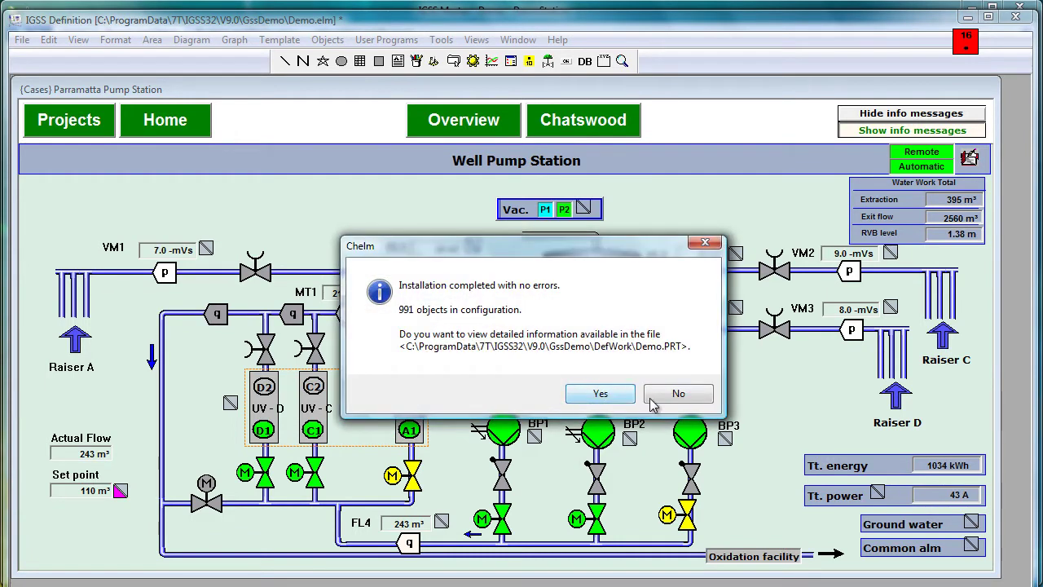
click(673, 397)
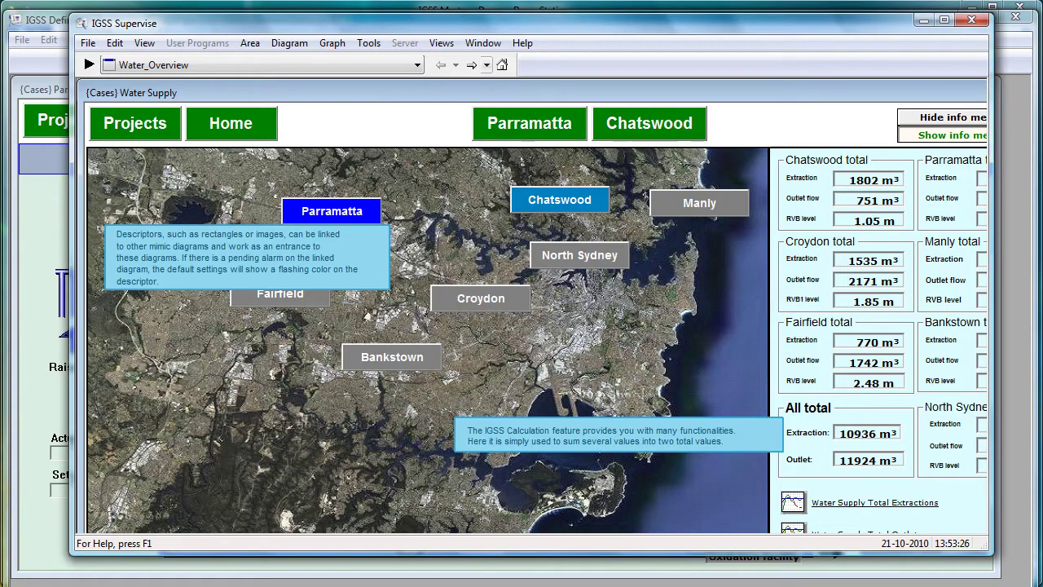
Step: Reopen the Water Supply overview in IGSS Supervise from Home and check the Parramatta descriptor's command menu for the Parramatta Map entry
click(332, 218)
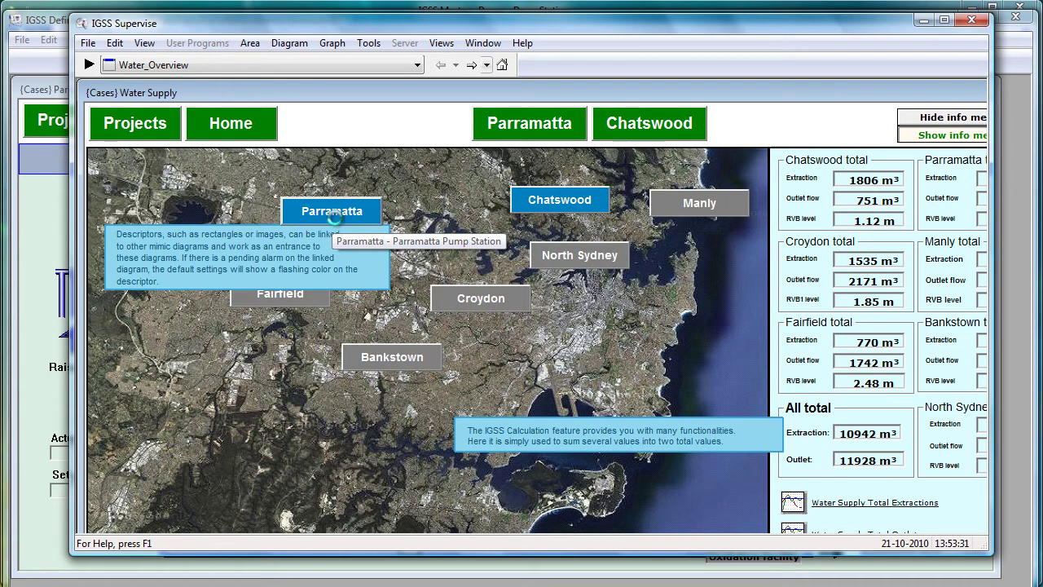
click(233, 128)
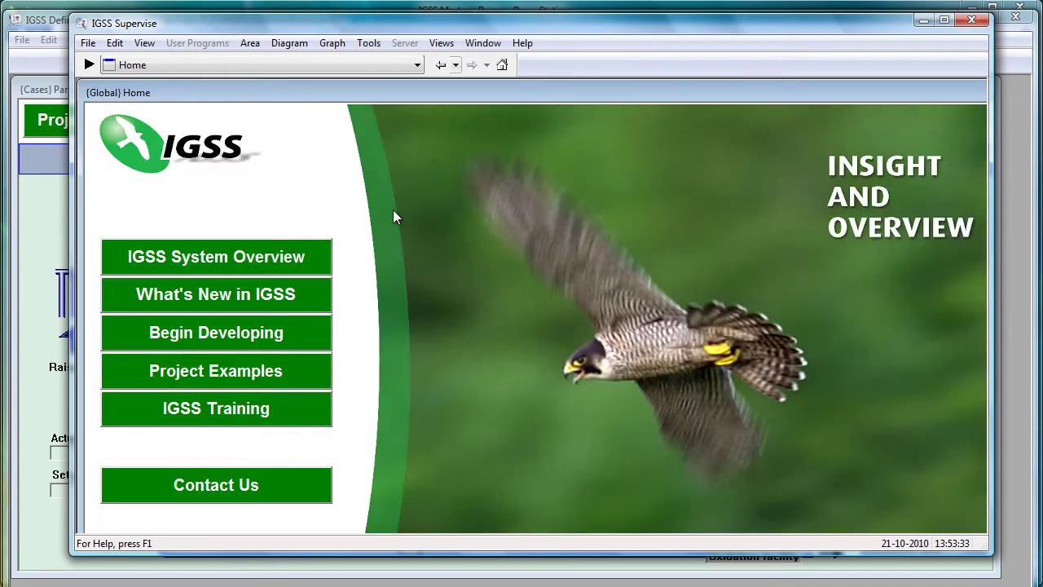
click(259, 376)
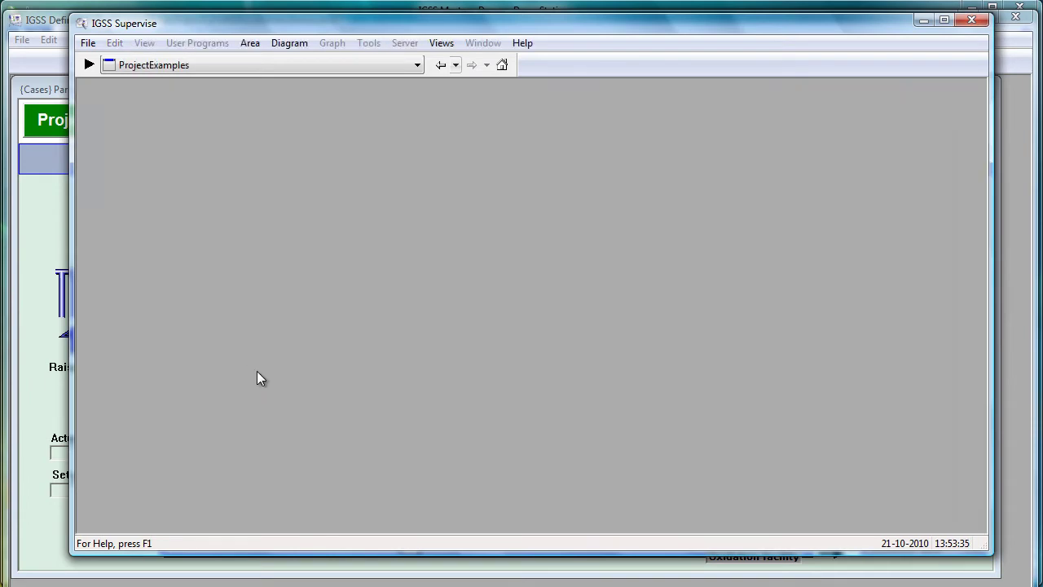
click(739, 272)
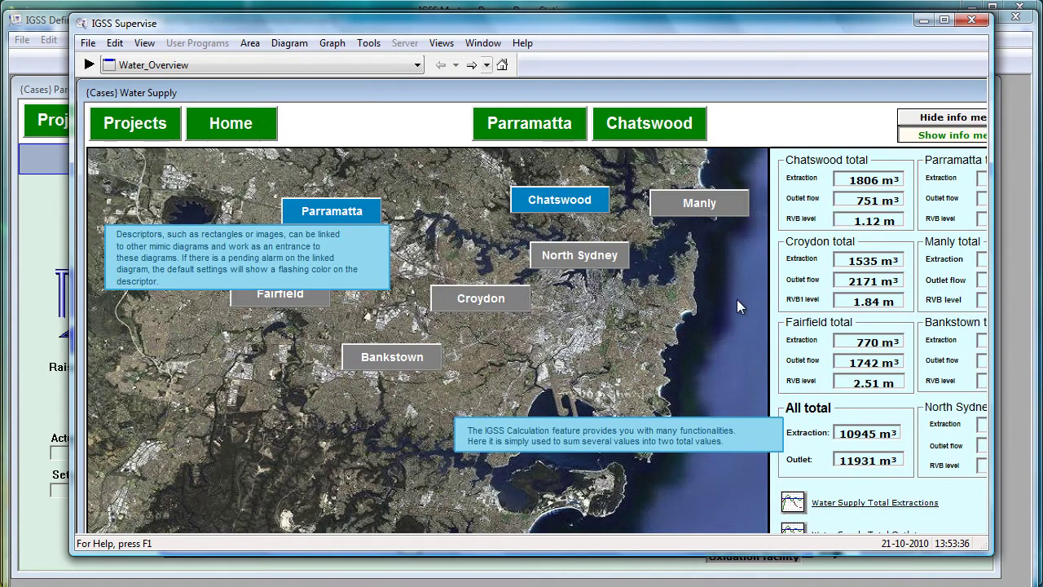
right_click(342, 210)
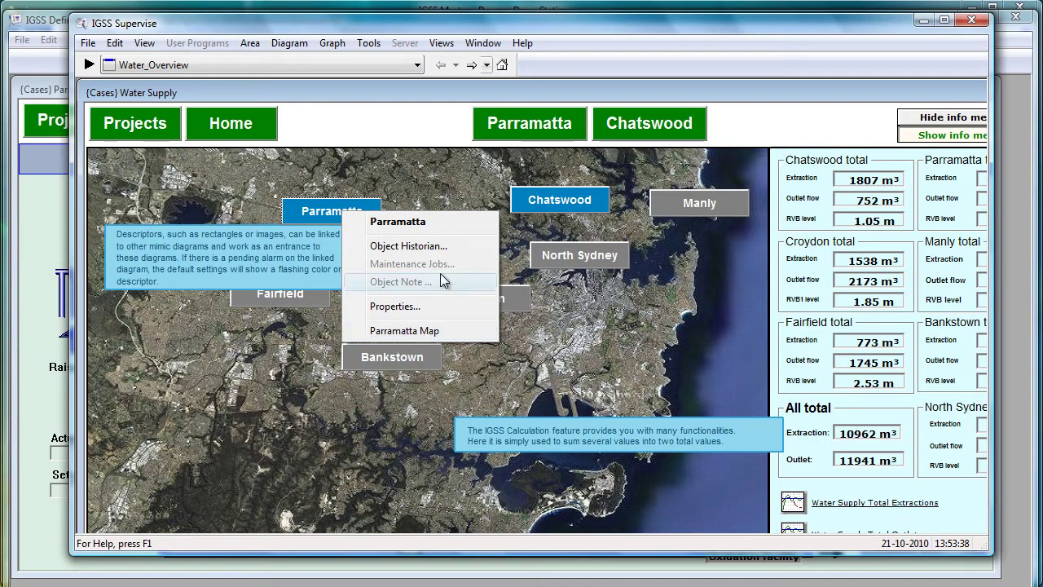
click(397, 116)
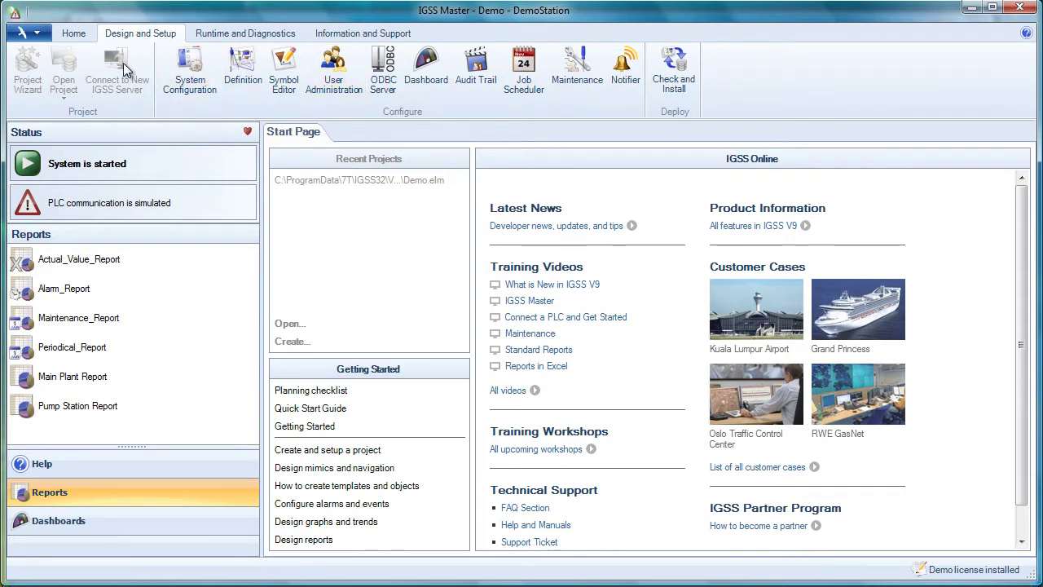
Step: Open the Detailed Status of the station in IGSS Master and show the Data Server's window to examine its log, then return to the status list
click(216, 37)
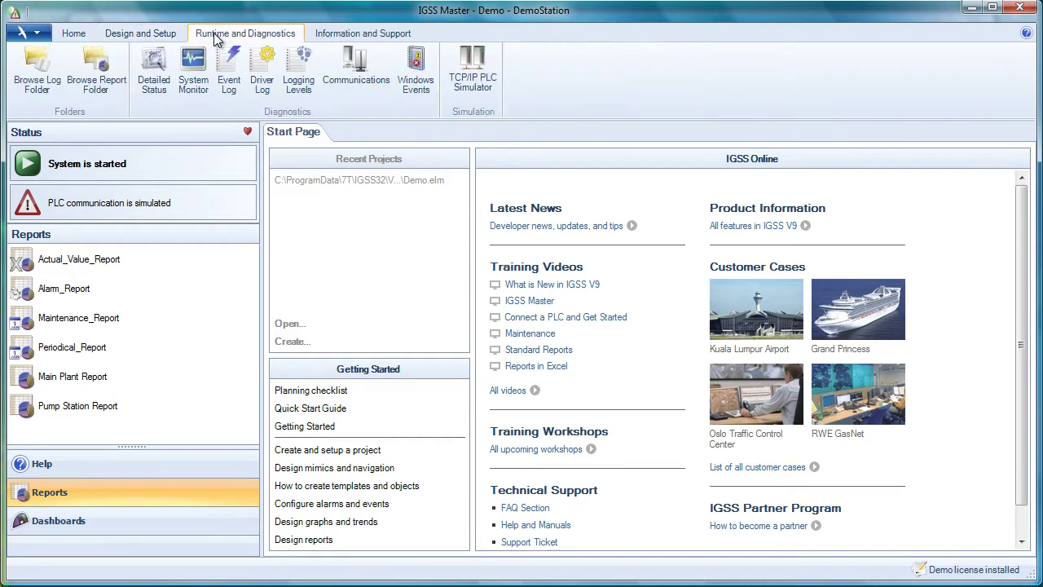
click(155, 87)
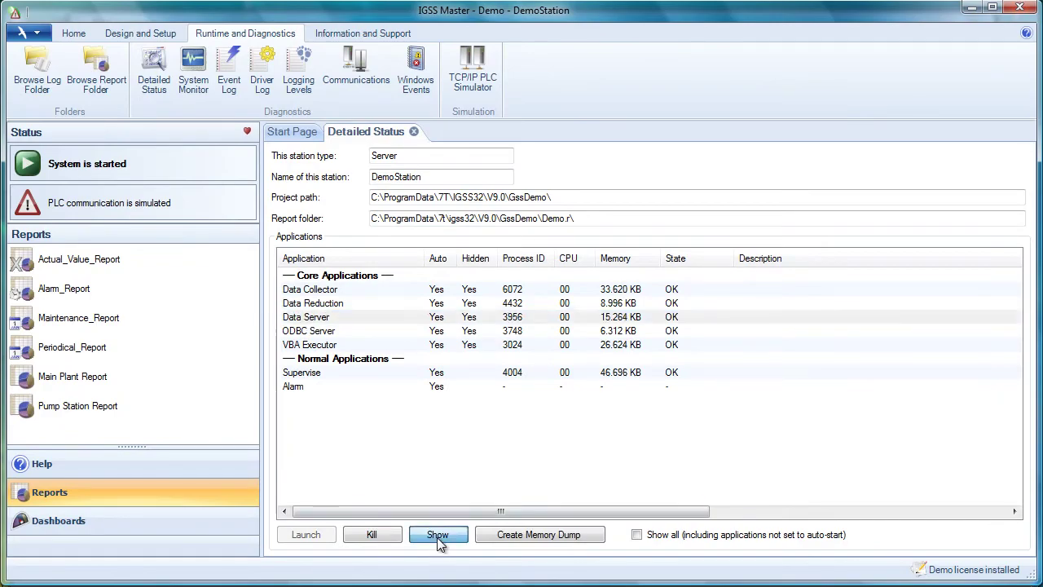
click(437, 535)
drag(548, 82, 554, 61)
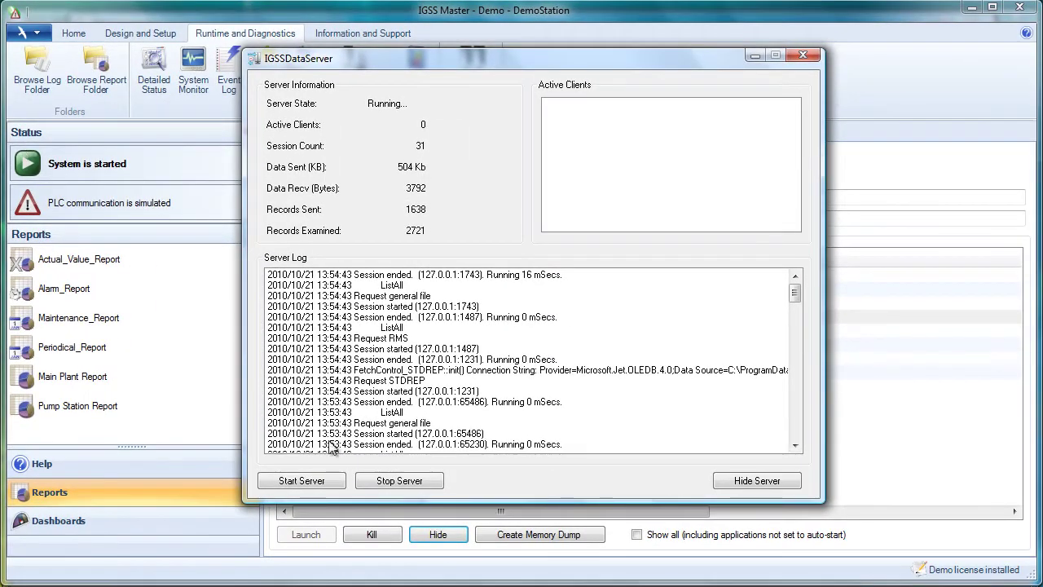
click(194, 12)
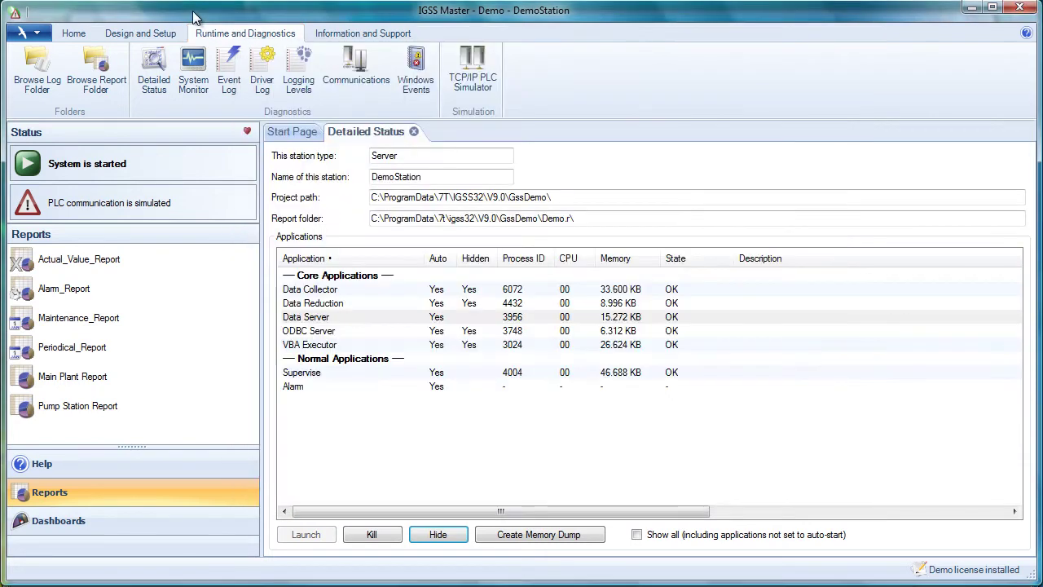
Step: Open the Demo dashboard from IGSS Master and inspect the area slices of the Alarm Trends Widget's alarm pie
click(75, 34)
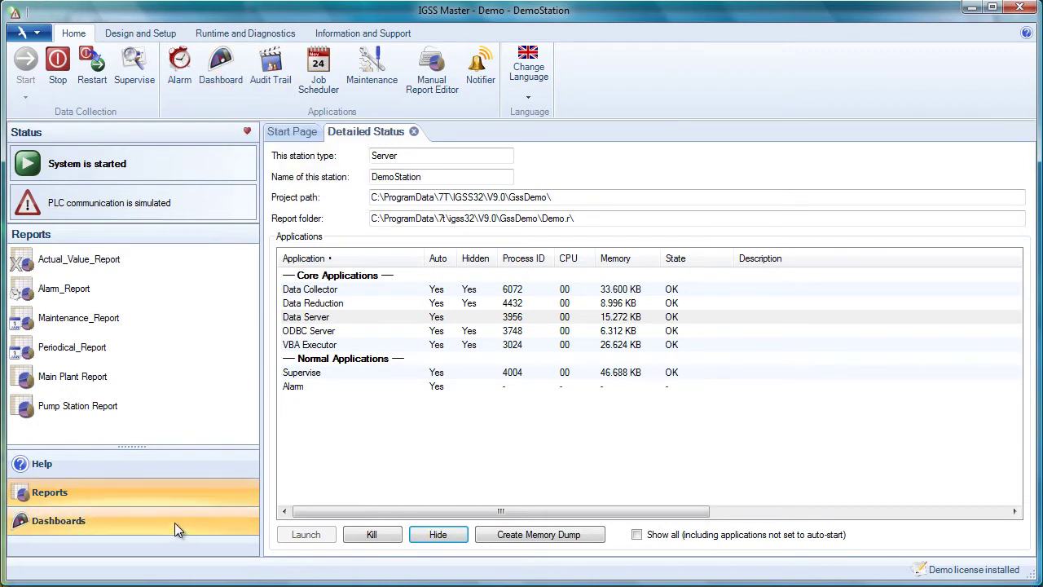
click(102, 521)
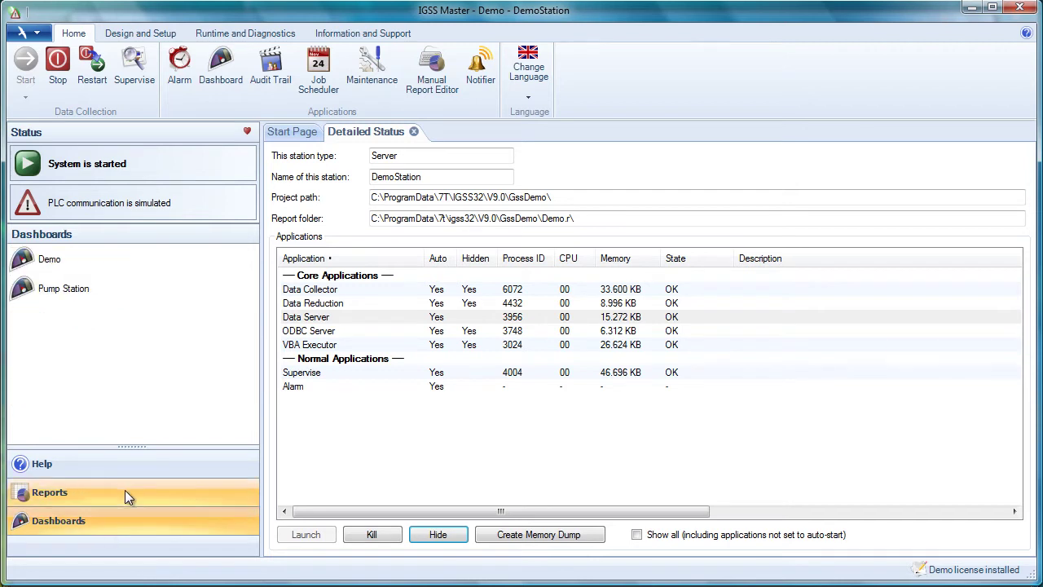
click(49, 260)
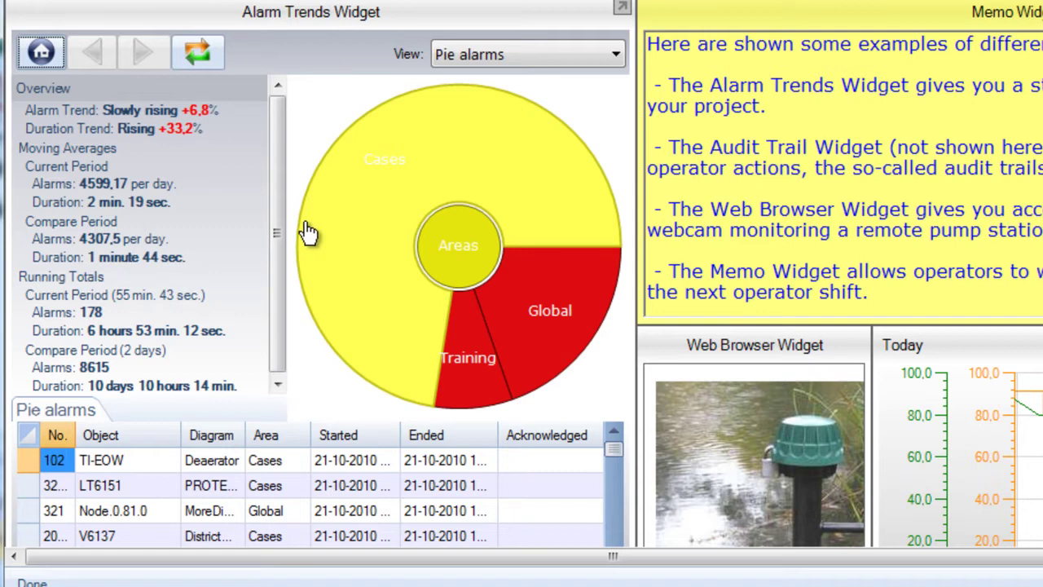
mouse_move(303, 222)
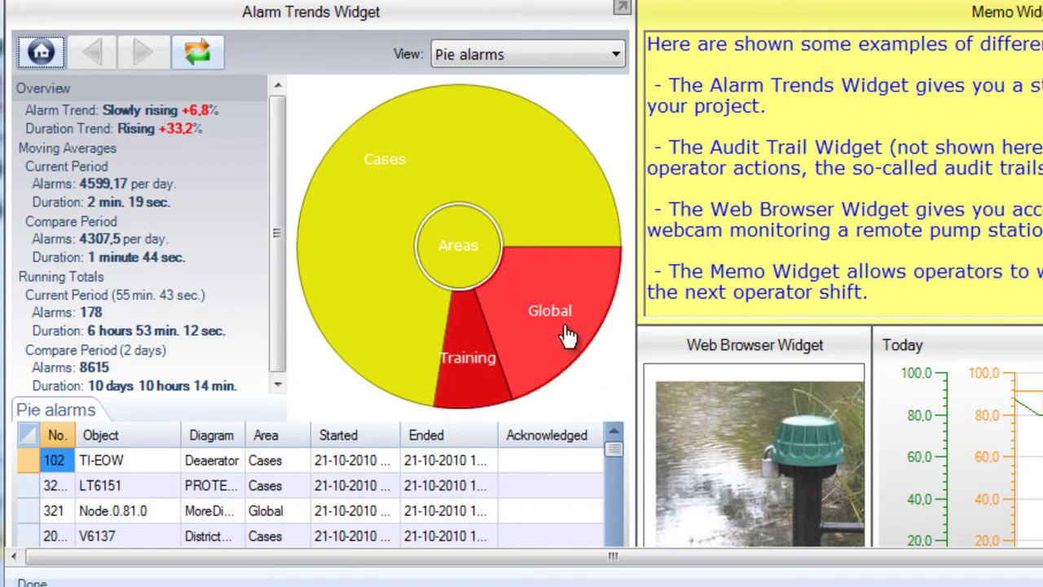
mouse_move(568, 334)
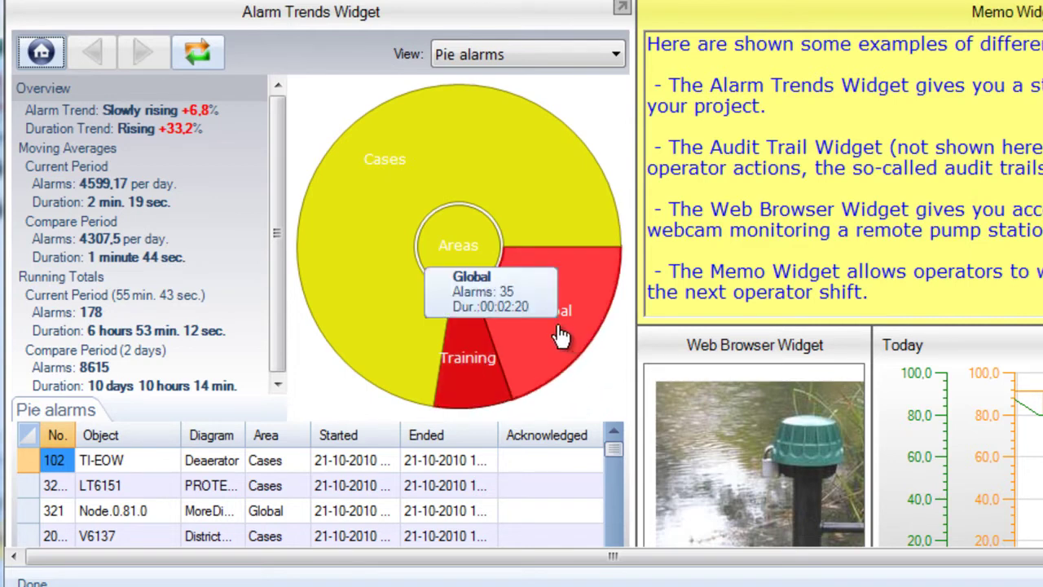
mouse_move(516, 225)
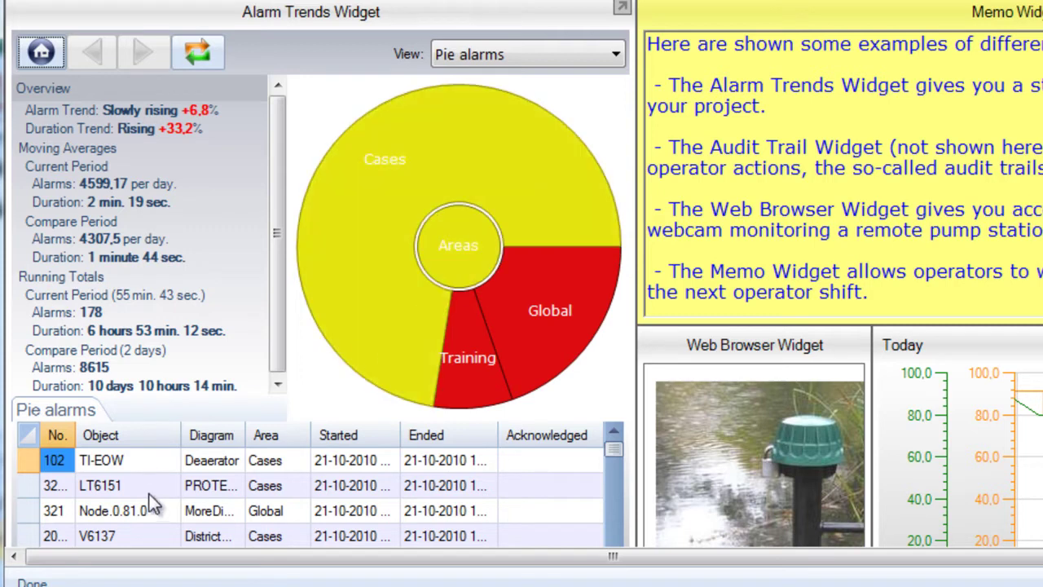
Step: Drill down in the alarm pie through the Training area and the FuelPrep diagram to alarm 211
click(468, 361)
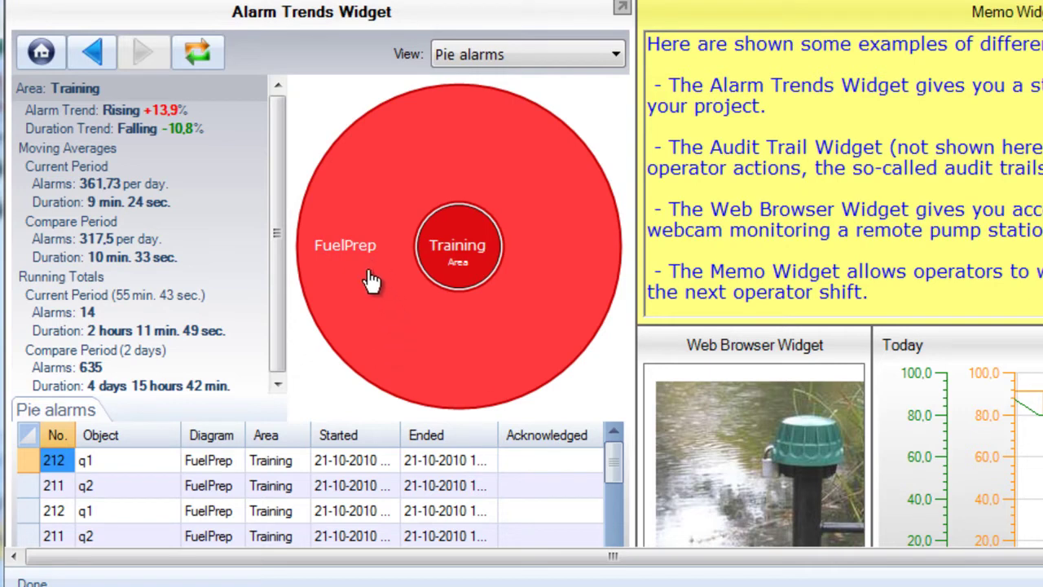
click(367, 282)
mouse_move(367, 284)
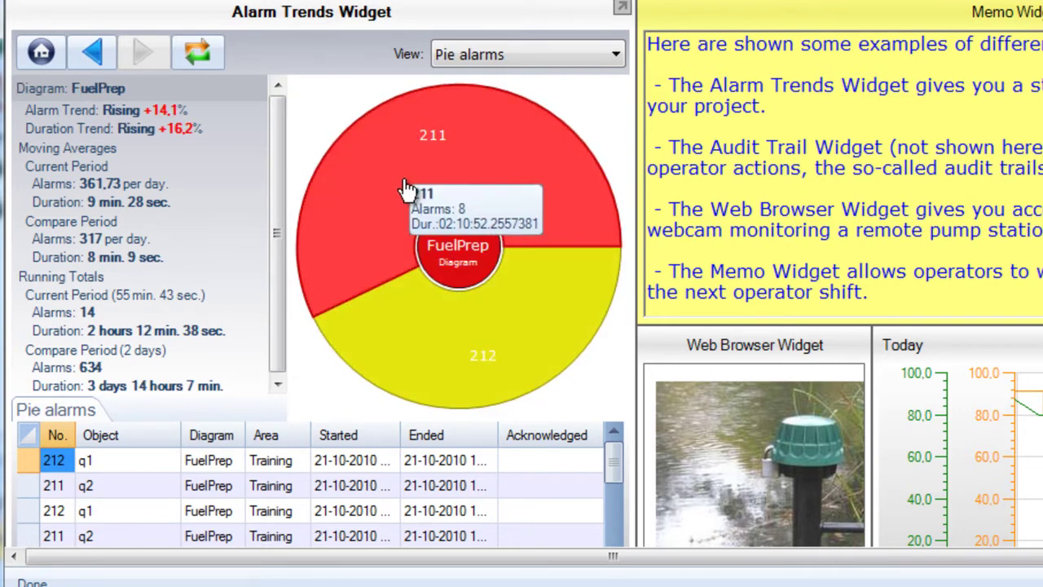
click(406, 189)
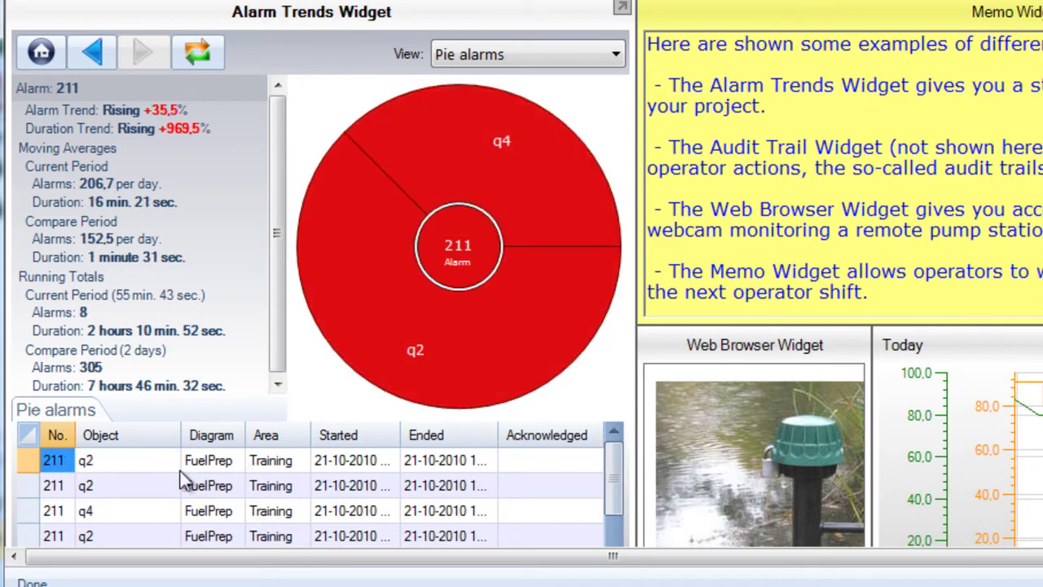
mouse_move(421, 310)
Step: Maximize the Alarm Trends Widget, examine the alarm events on its timeline, and restore the widget to its normal size
double_click(551, 21)
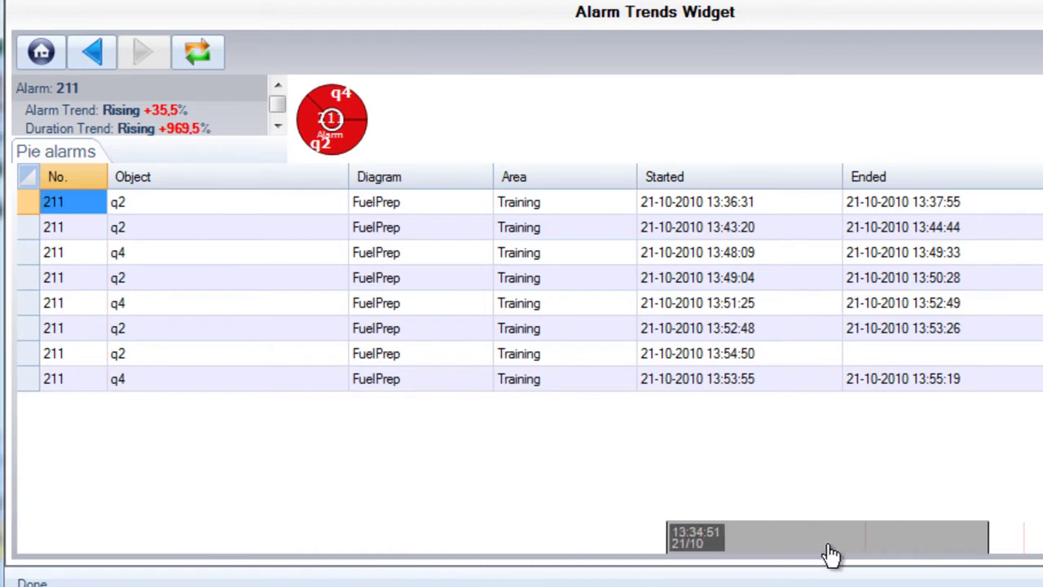
mouse_move(867, 552)
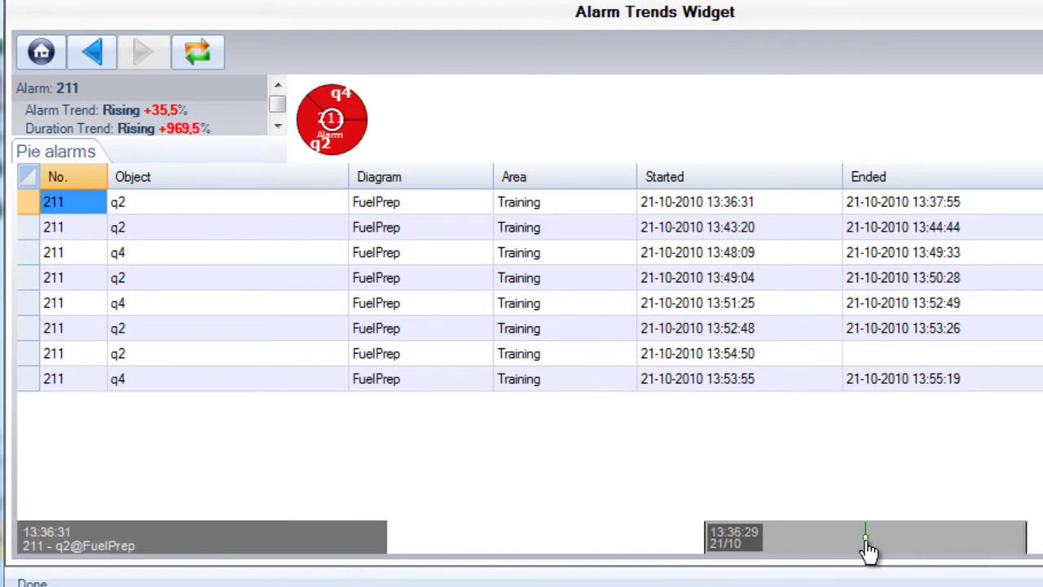
click(867, 552)
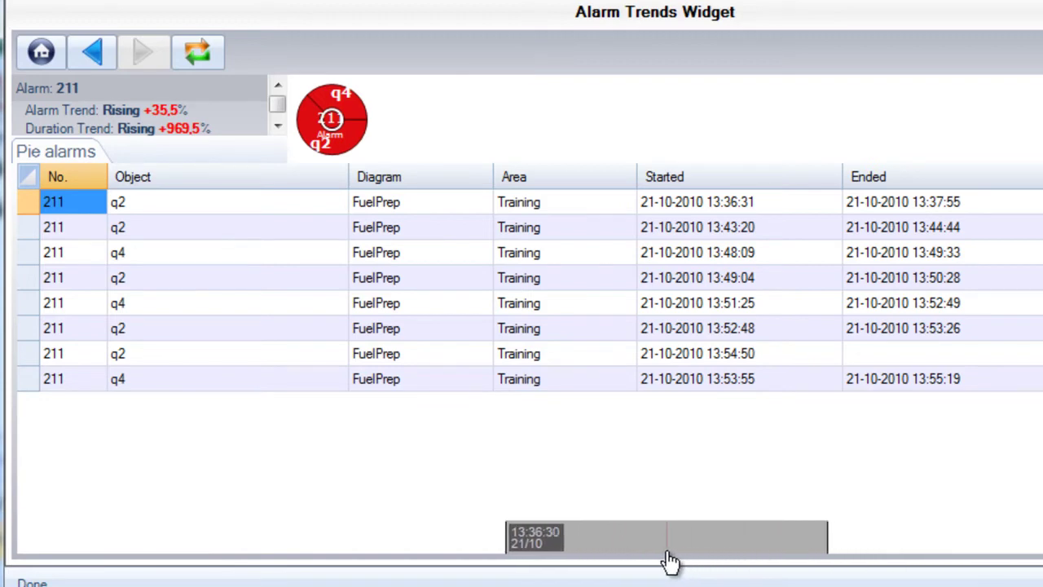
mouse_move(670, 562)
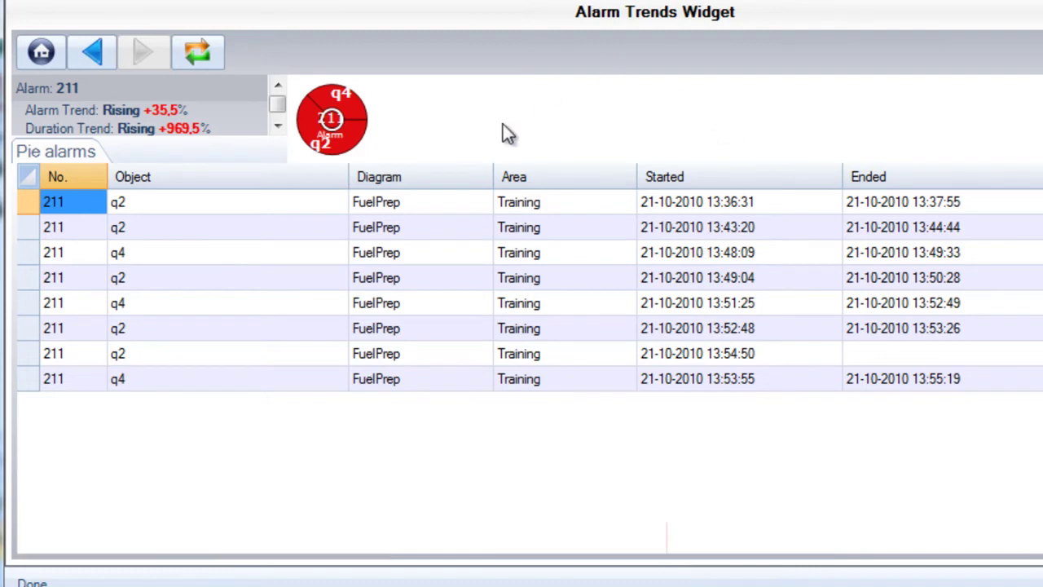
double_click(374, 24)
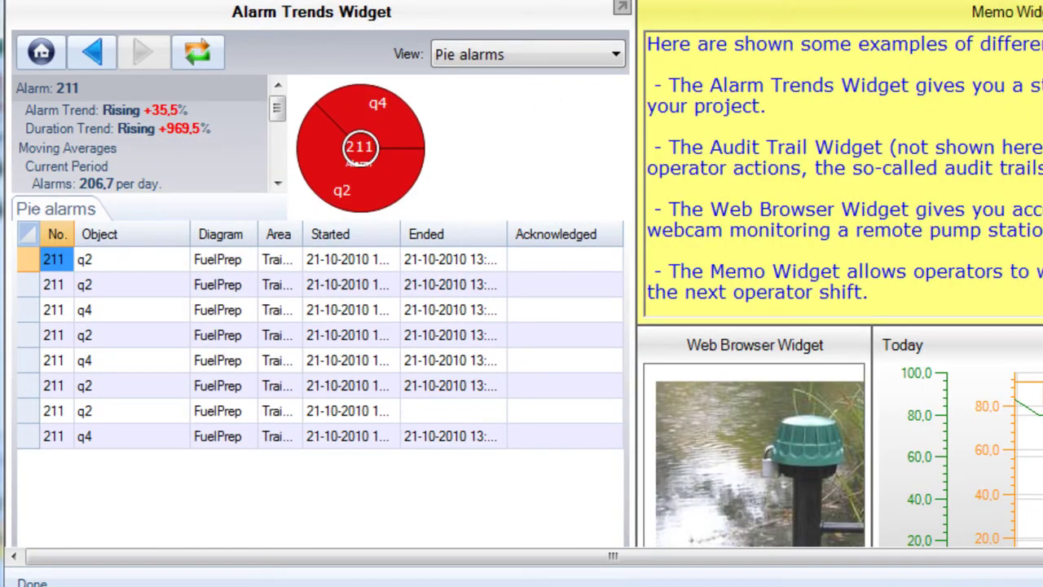
Step: Look over the remaining dashboard widgets, switch the dashboard to Design Mode, and start deleting a widget but decline the confirmation
scroll(522, 277, down, 3)
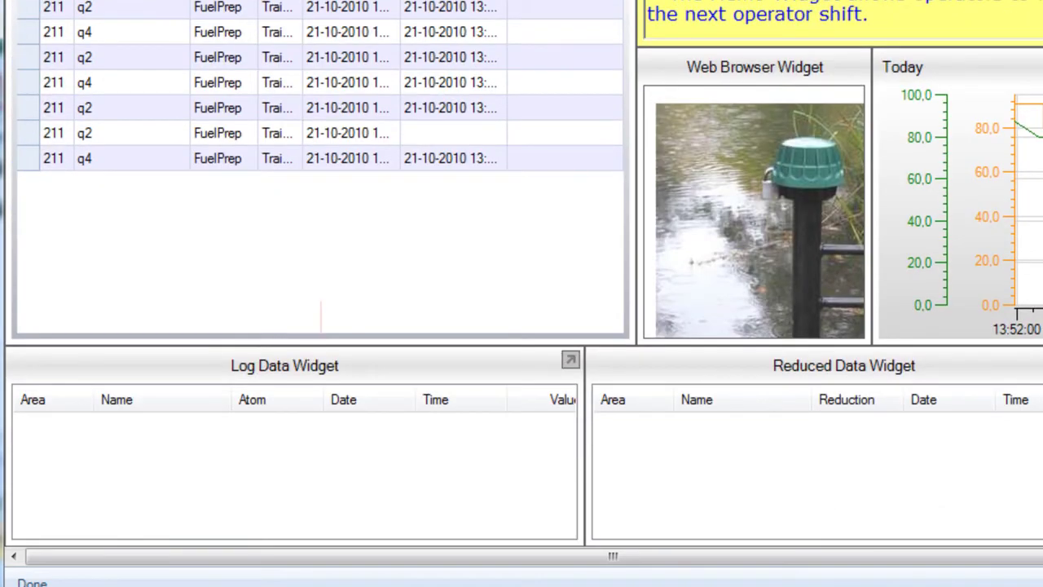
scroll(522, 277, up, 3)
scroll(825, 533, right, 2)
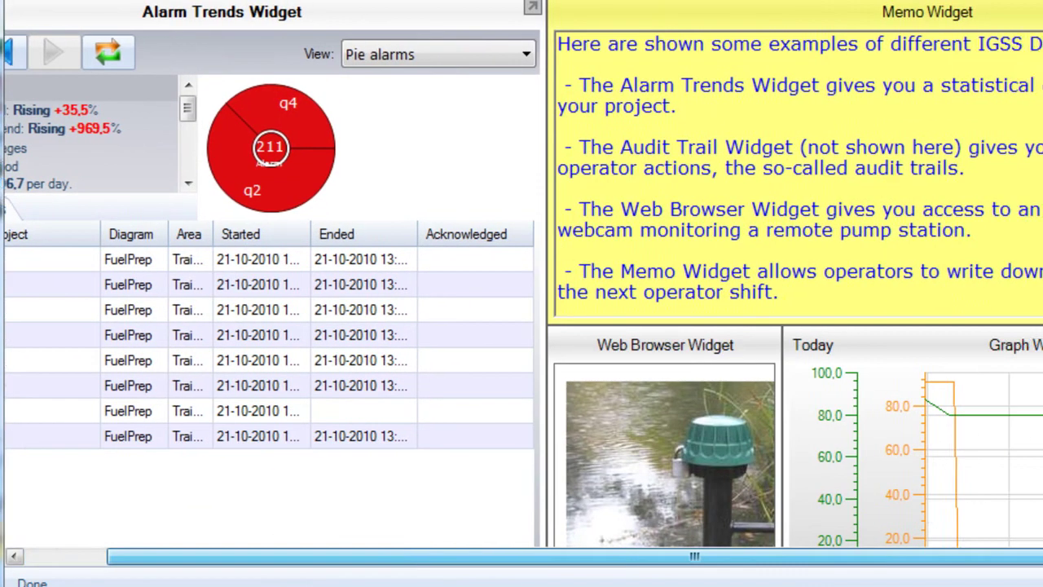
scroll(824, 534, left, 2)
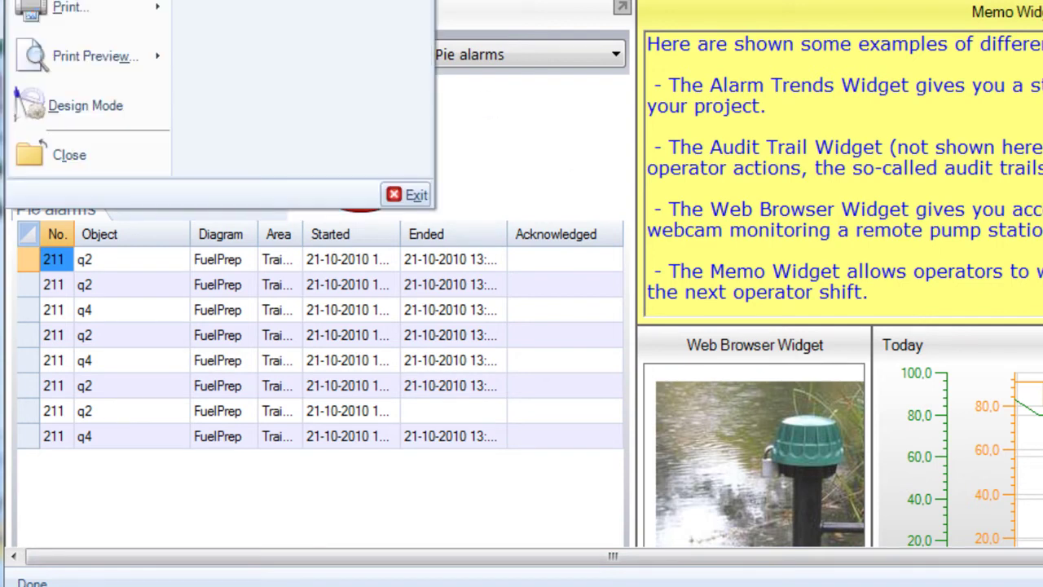
click(139, 106)
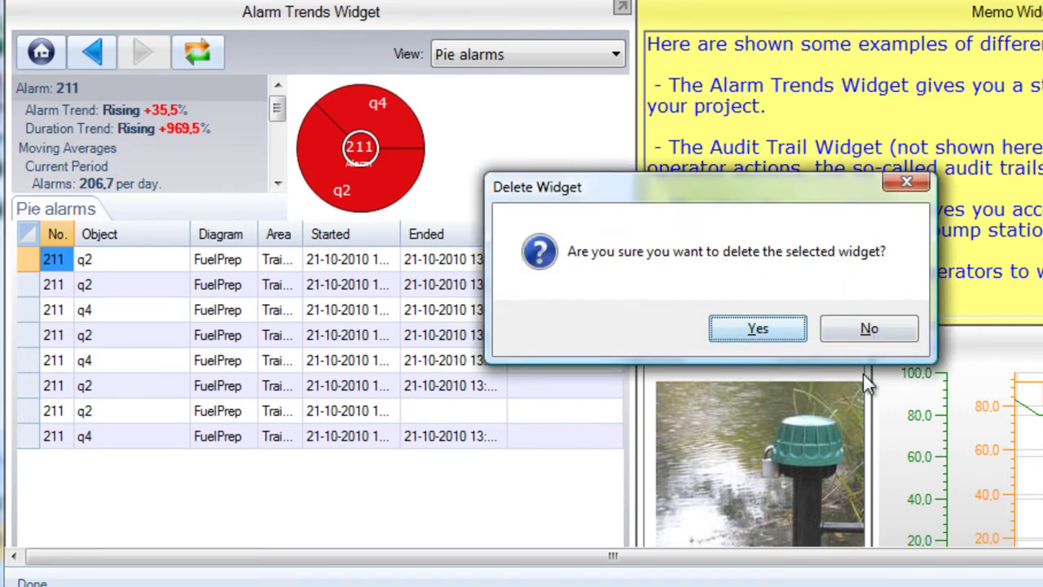
click(871, 327)
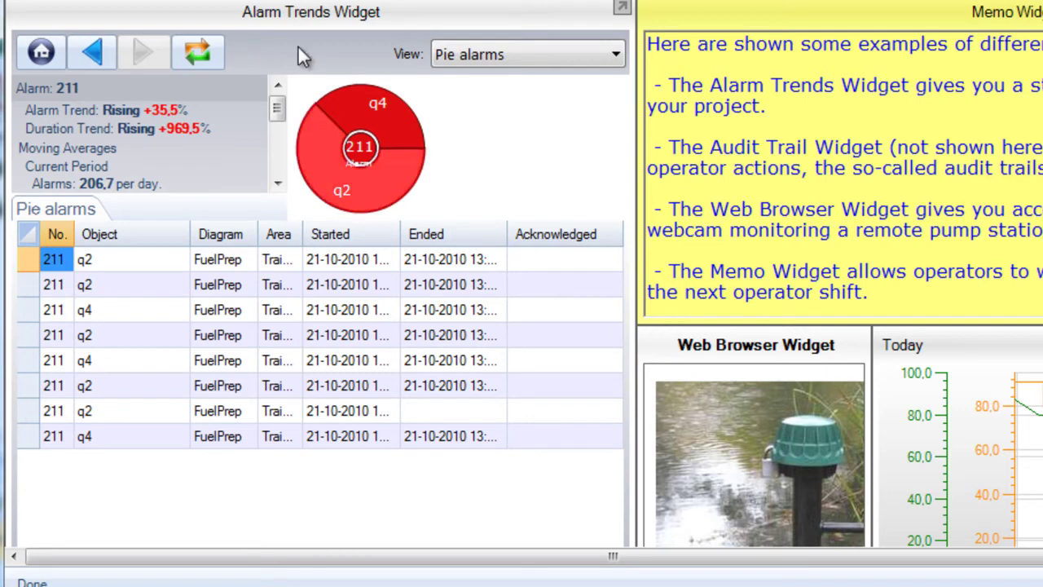
Step: Exit the Demo dashboard and open the IGSS Audit Trail, moving its window higher
key(alt+f)
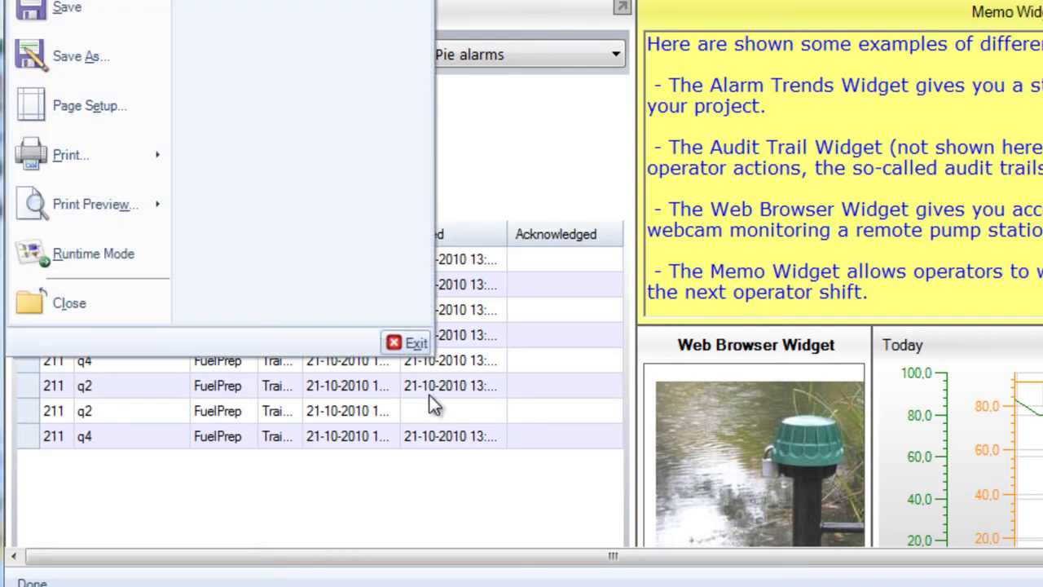
click(409, 344)
click(657, 326)
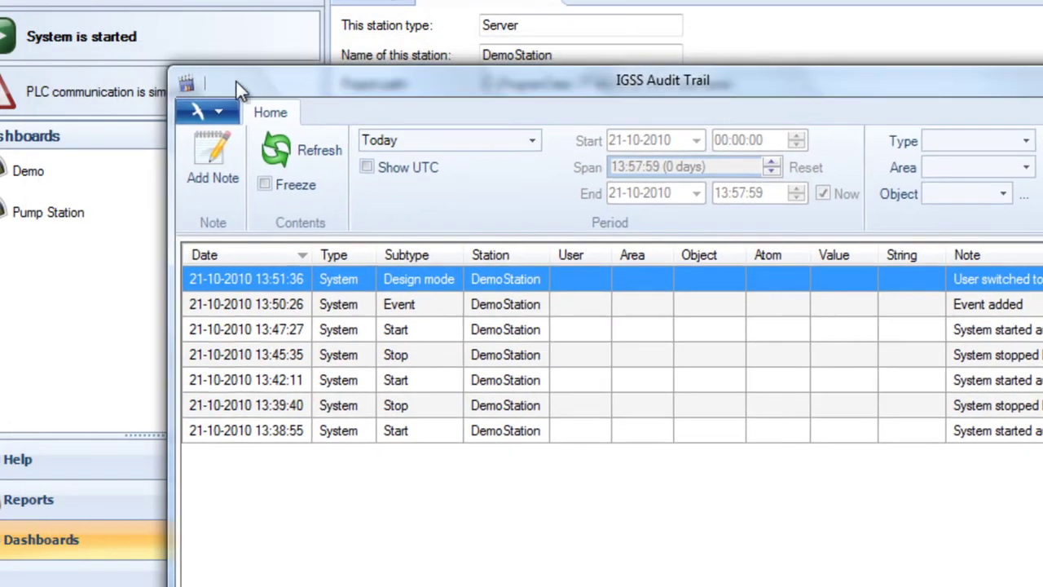
drag(510, 88, 546, 0)
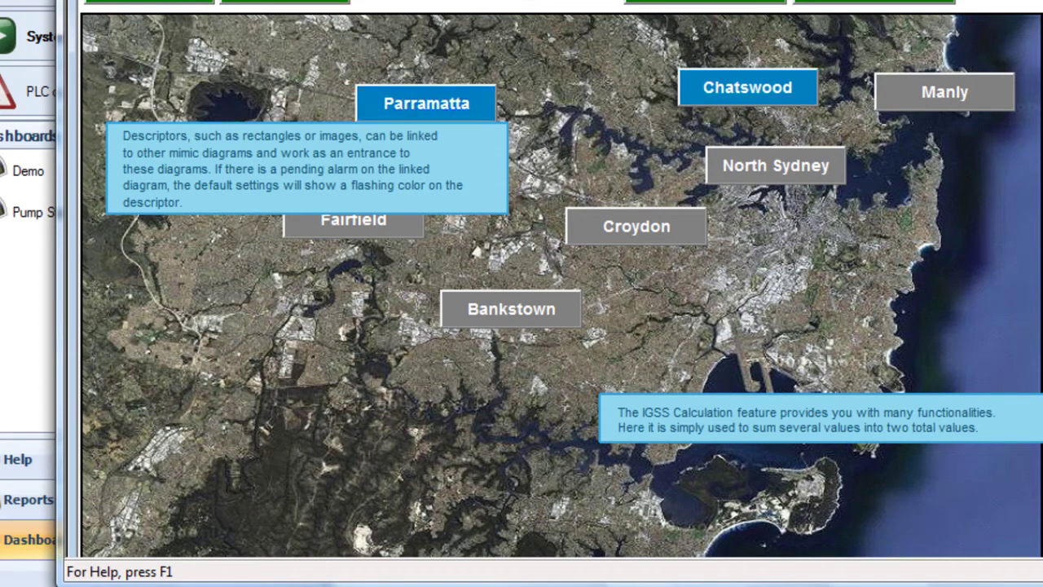
Step: Switch to IGSS Supervise and open the Dairy Production diagram from the Training page
click(391, 3)
click(391, 6)
click(425, 103)
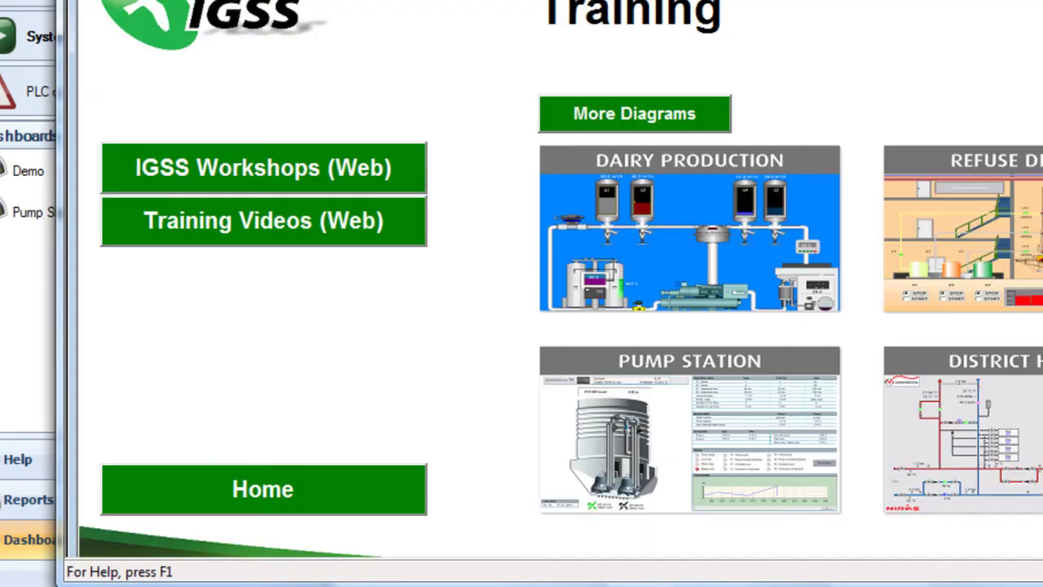
click(673, 232)
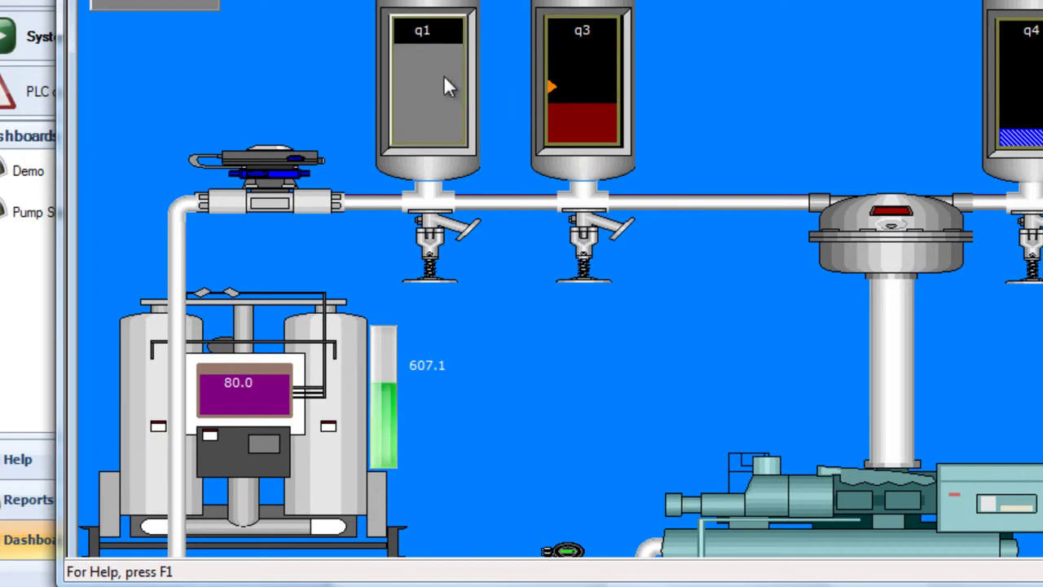
Step: Set the High Alarm limit of object q1 to 88 m³/h
right_click(445, 78)
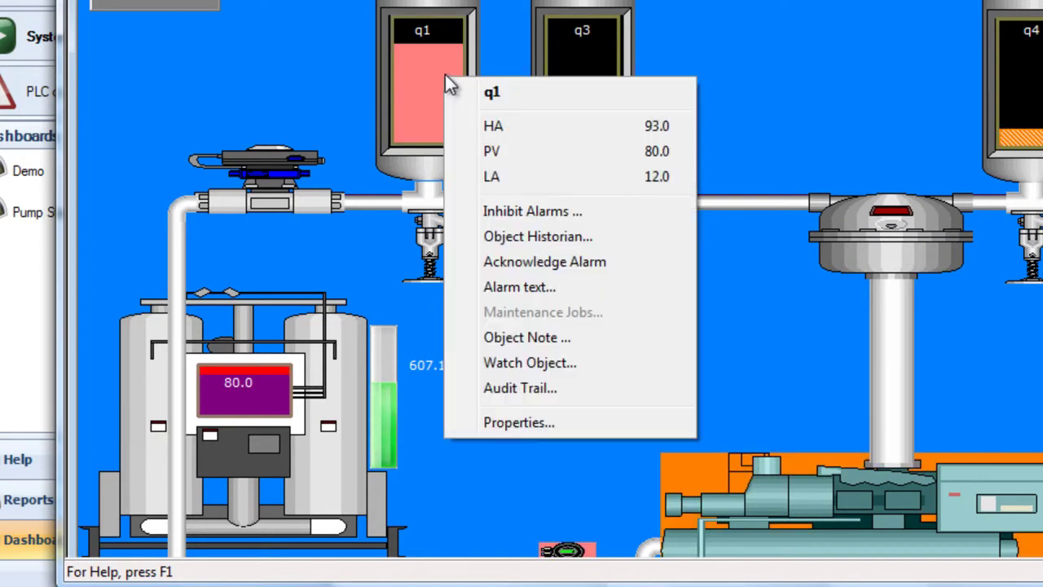
click(516, 129)
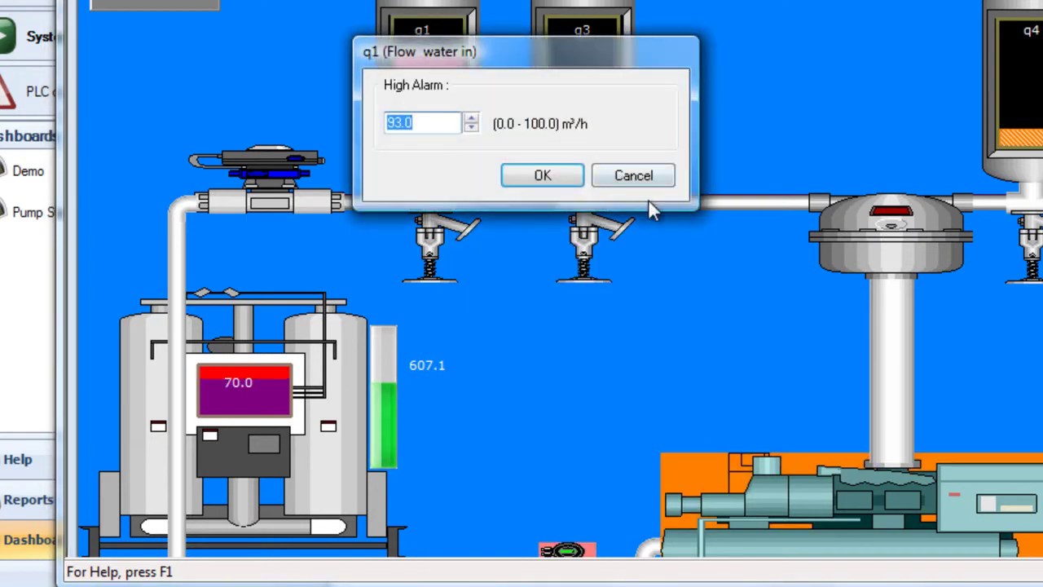
text(88)
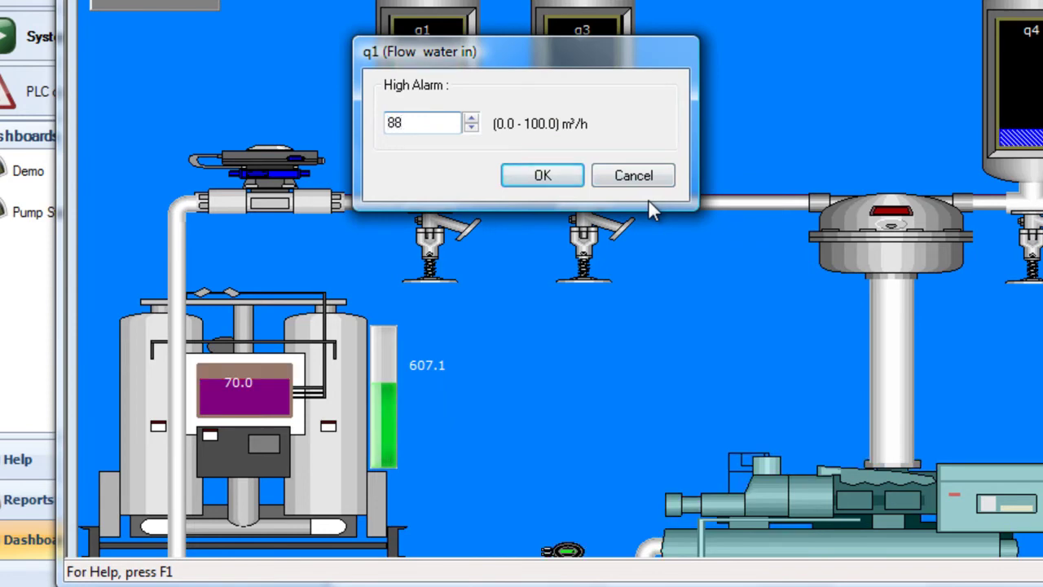
key(Return)
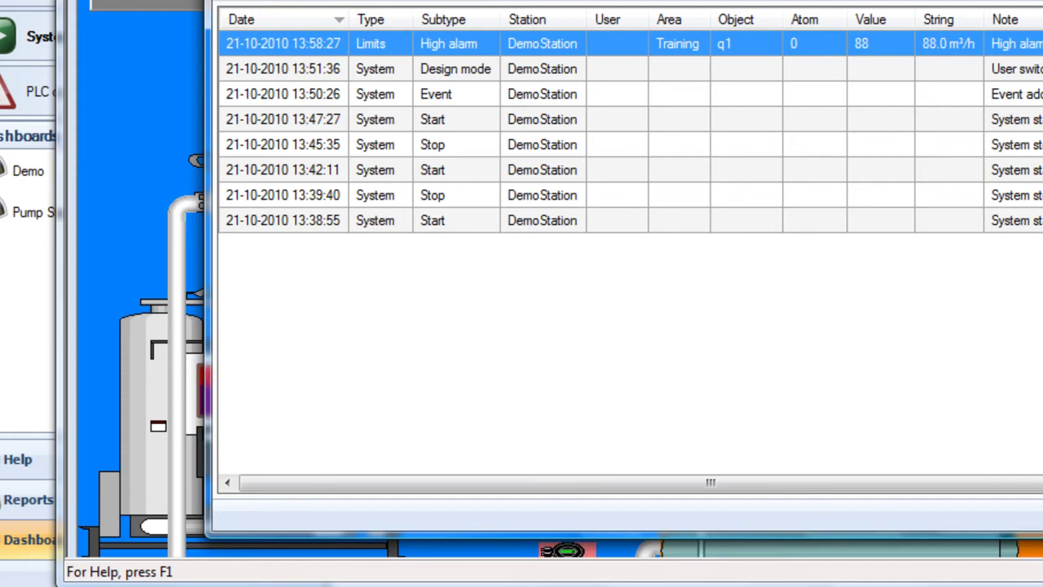
Step: Review the alarm limit change in the Audit Trail and examine the list of objects available for filtering
key(alt+f)
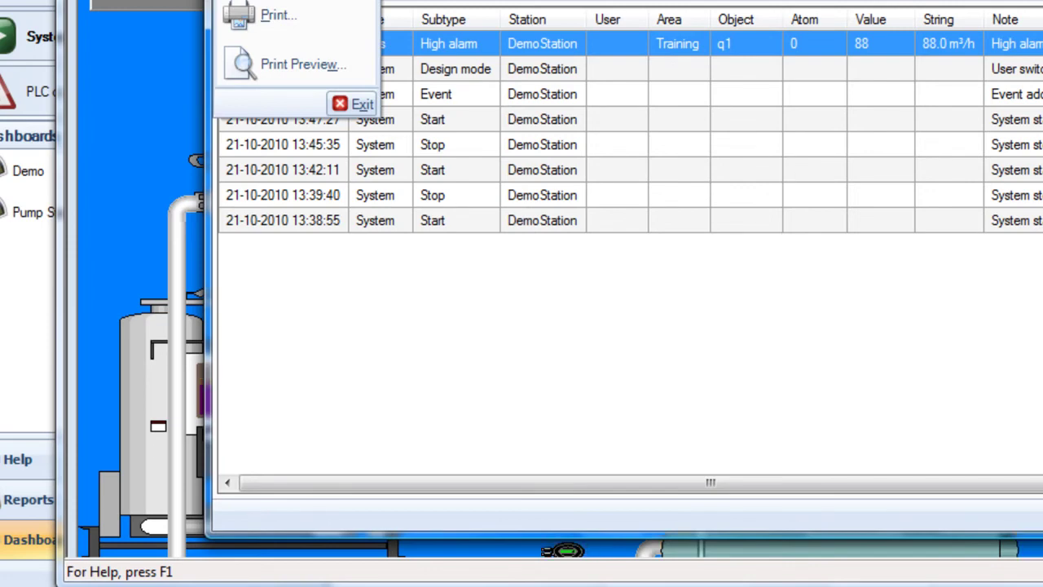
key(Escape)
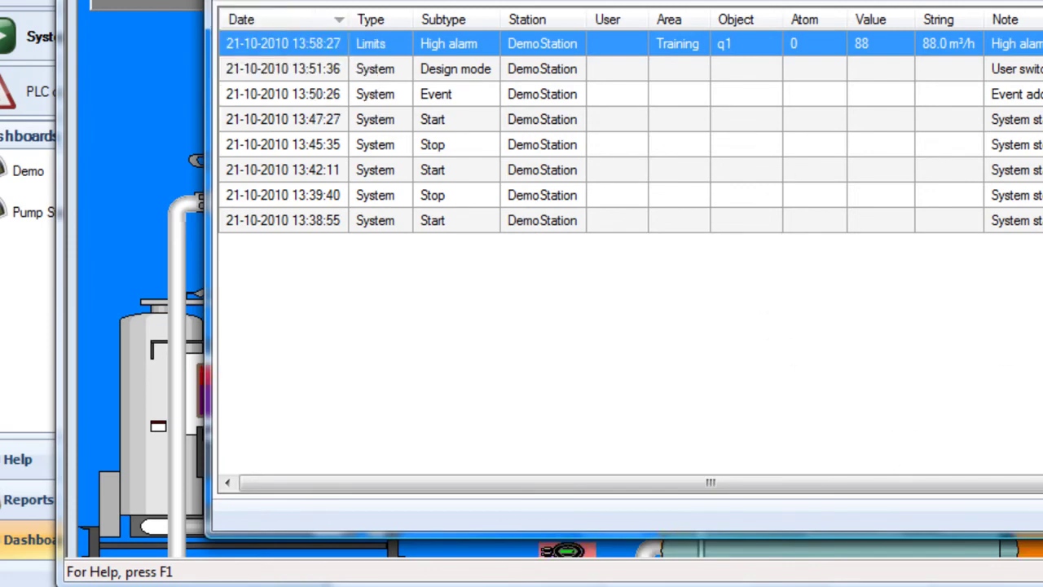
drag(710, 482, 758, 482)
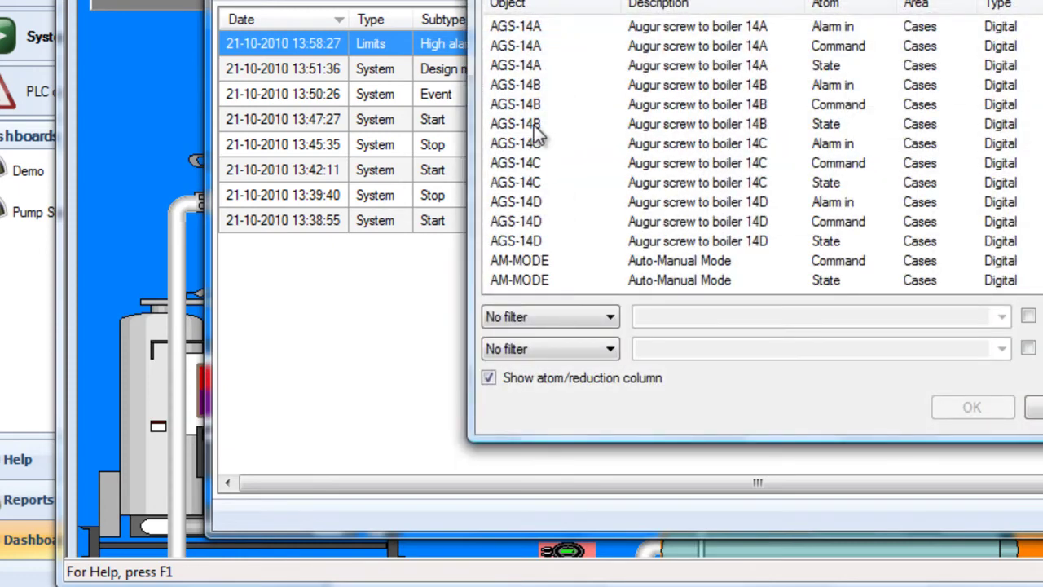
double_click(533, 102)
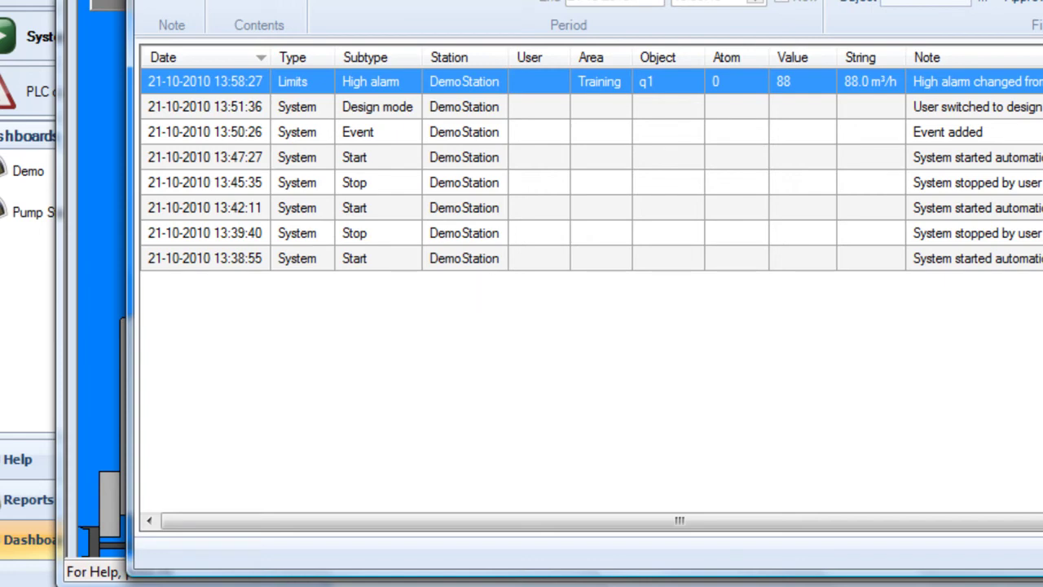
Step: Shut down the Audit Trail, Supervise and the running system, and return to the Start Page of IGSS Master
key(alt+f)
click(281, 139)
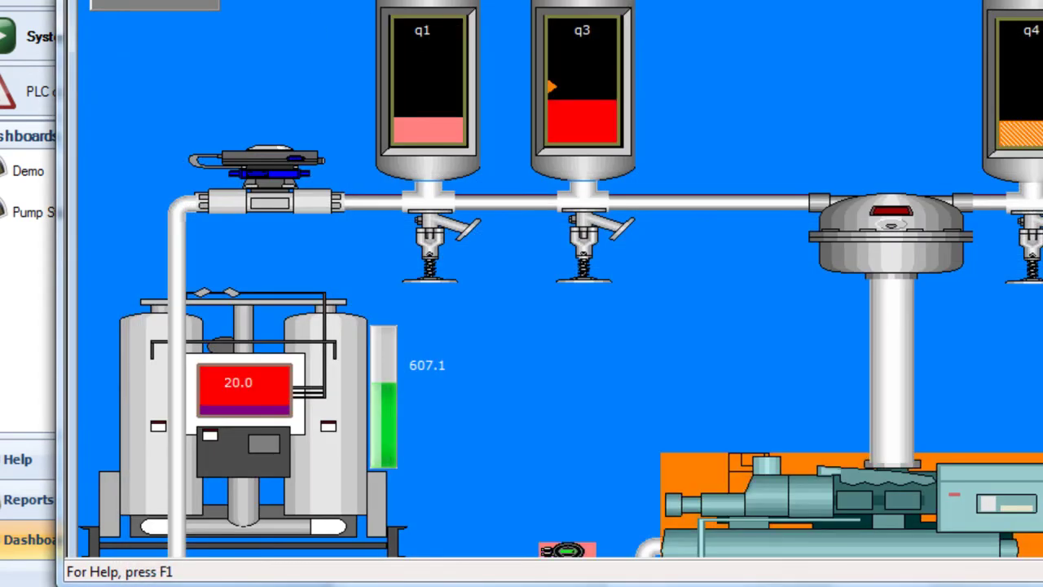
key(alt+F4)
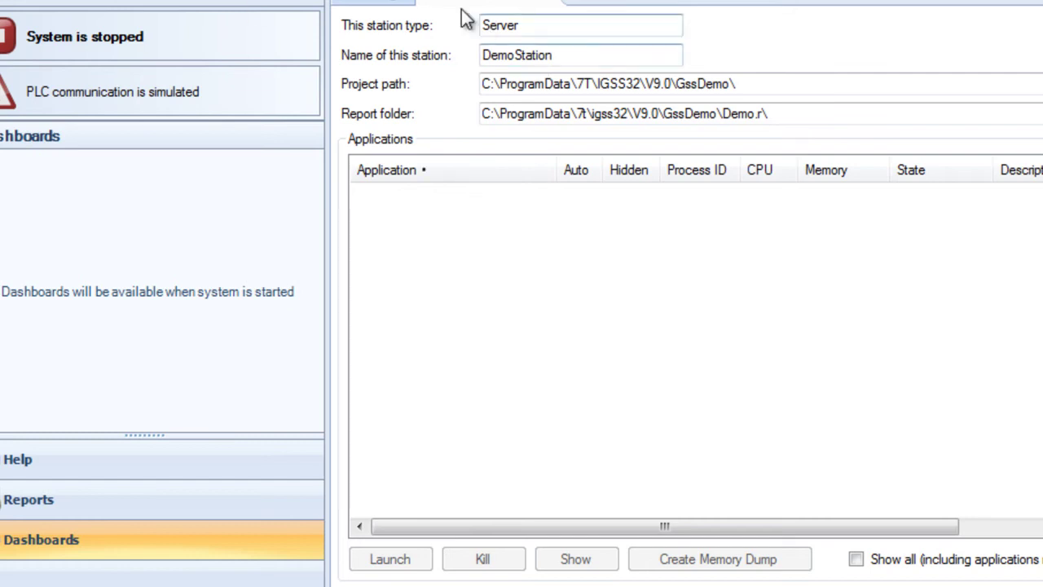
click(368, 4)
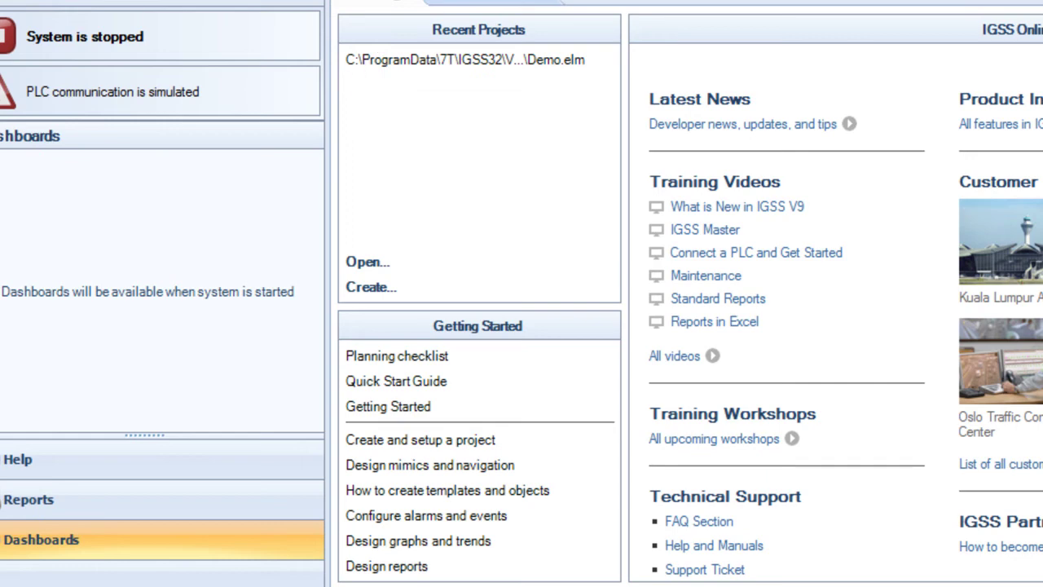
Step: Start opening another project and browse to the v7.0 folder under ProgramData\7t\igss32
click(0, 0)
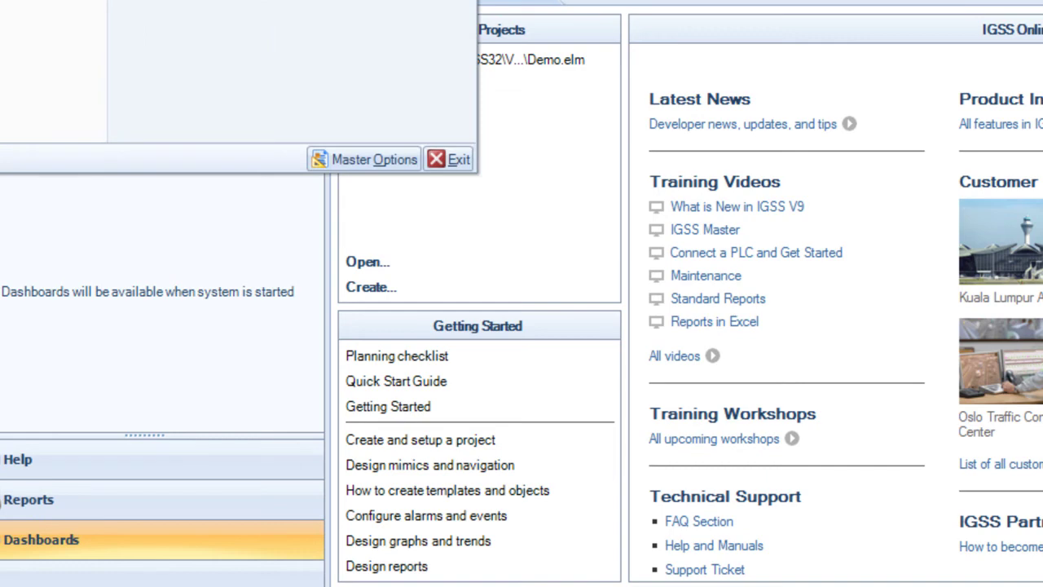
click(48, 10)
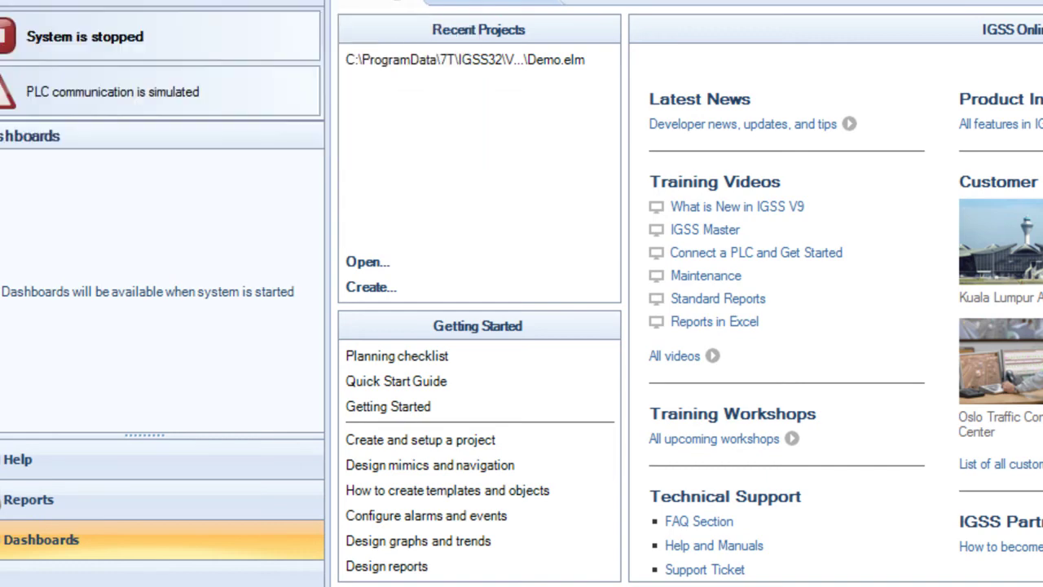
drag(171, 0, 676, 8)
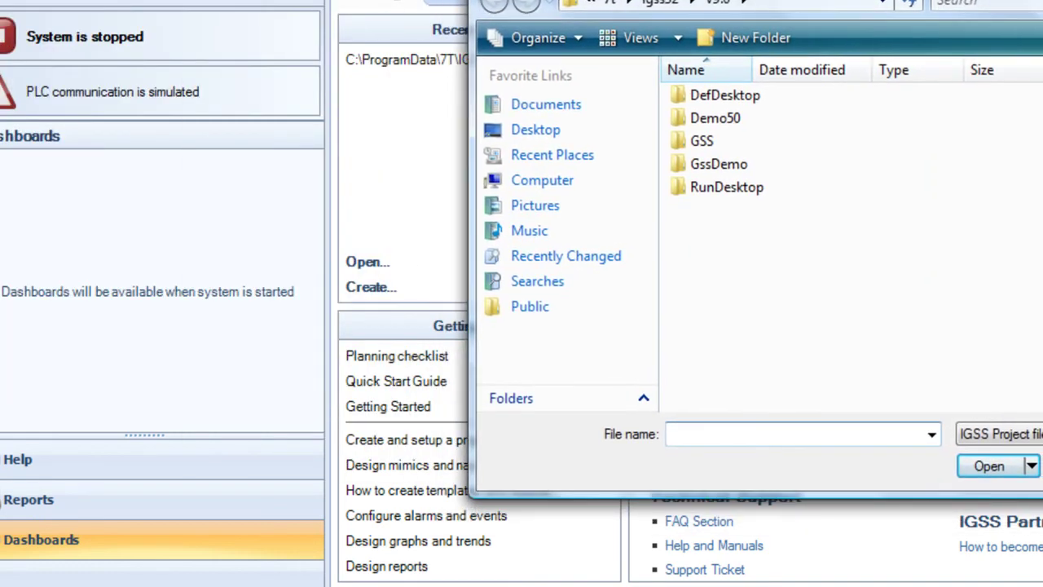
click(681, 14)
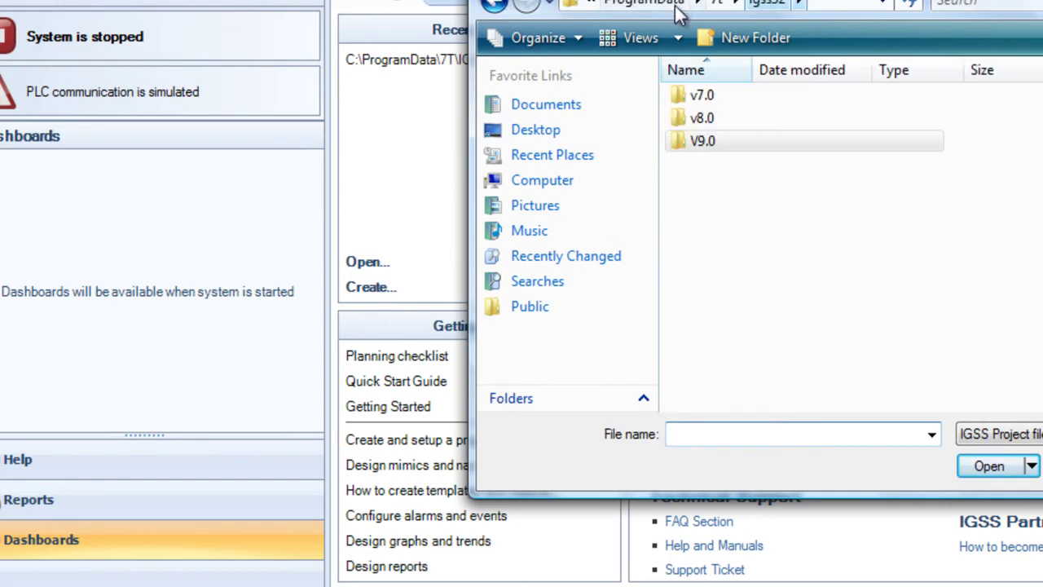
double_click(702, 94)
drag(676, 0, 545, 0)
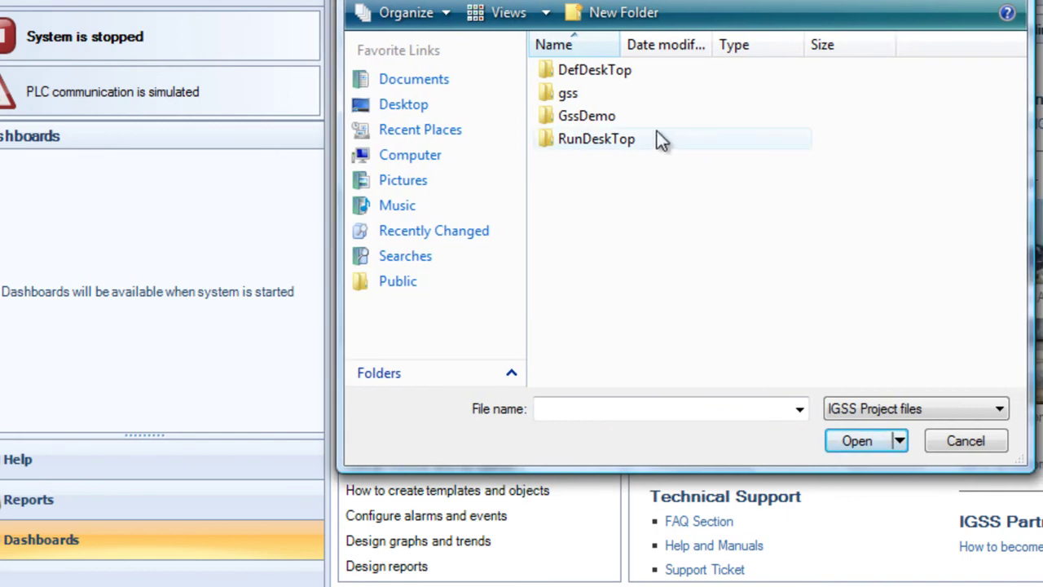
Step: Open the Demo project from the GssDemo\Eng folder, saving the changes made to the current configuration
double_click(604, 118)
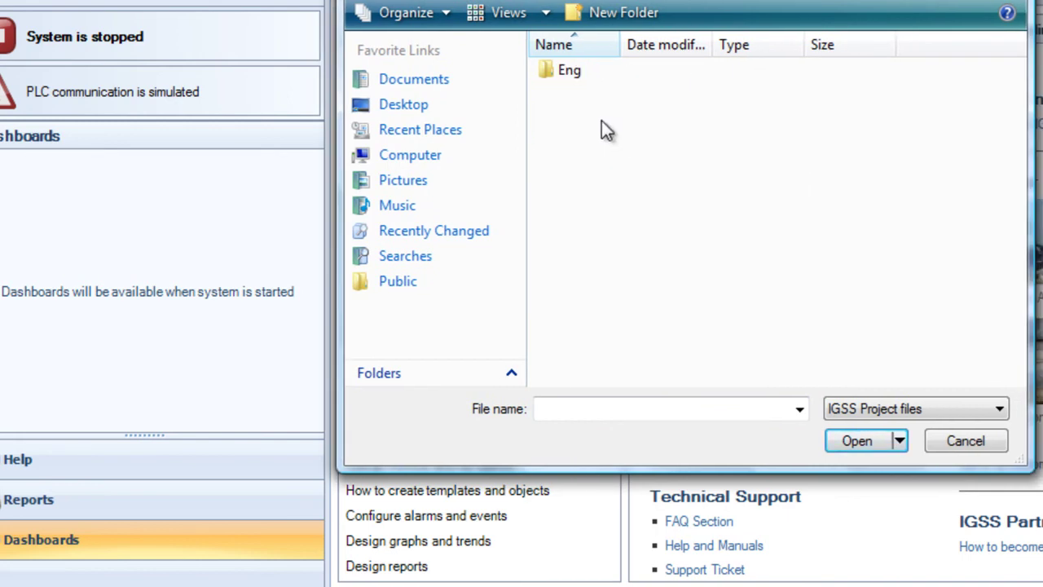
double_click(558, 72)
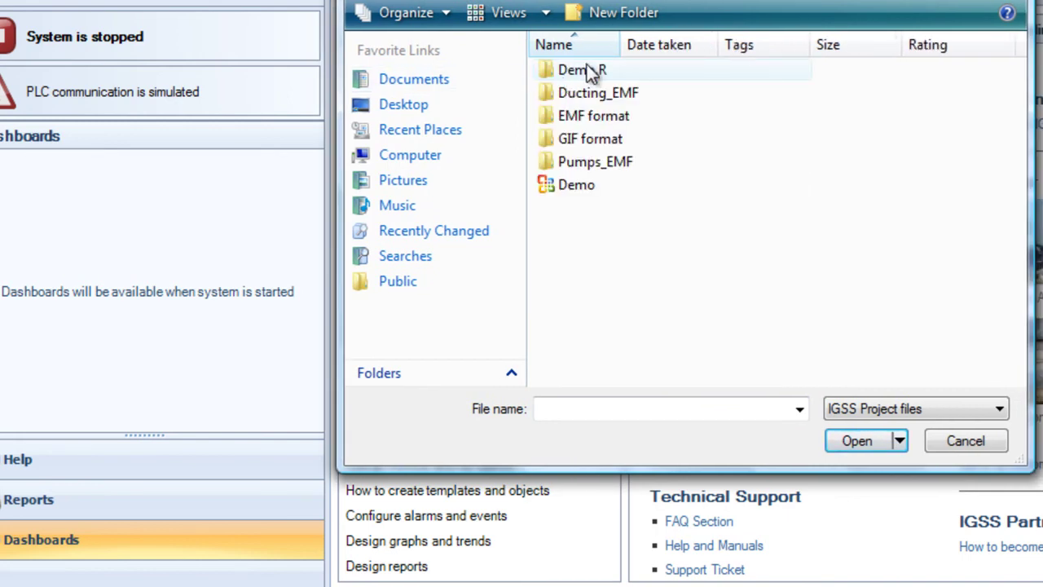
drag(668, 0, 797, 11)
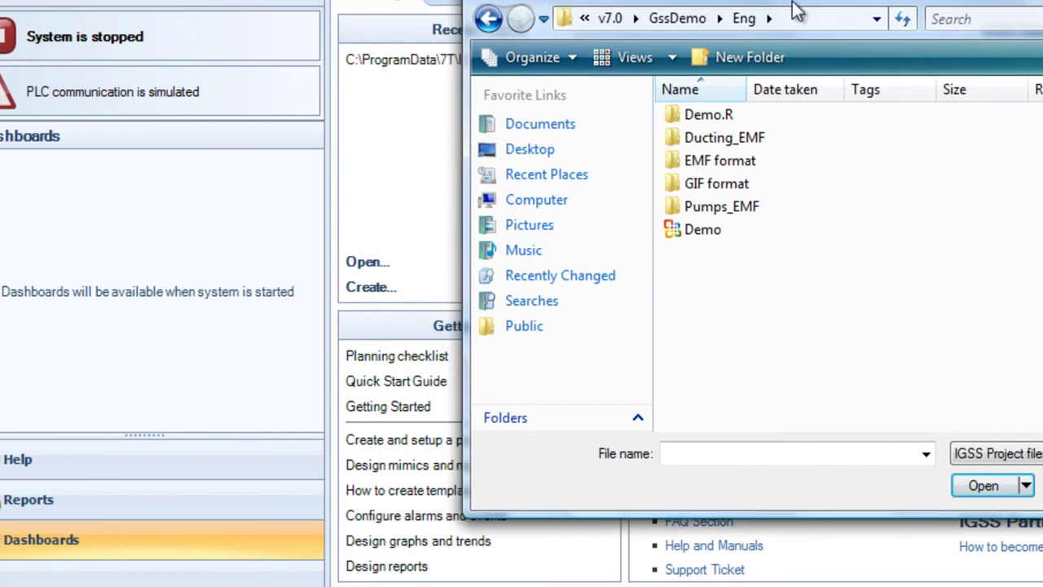
double_click(703, 230)
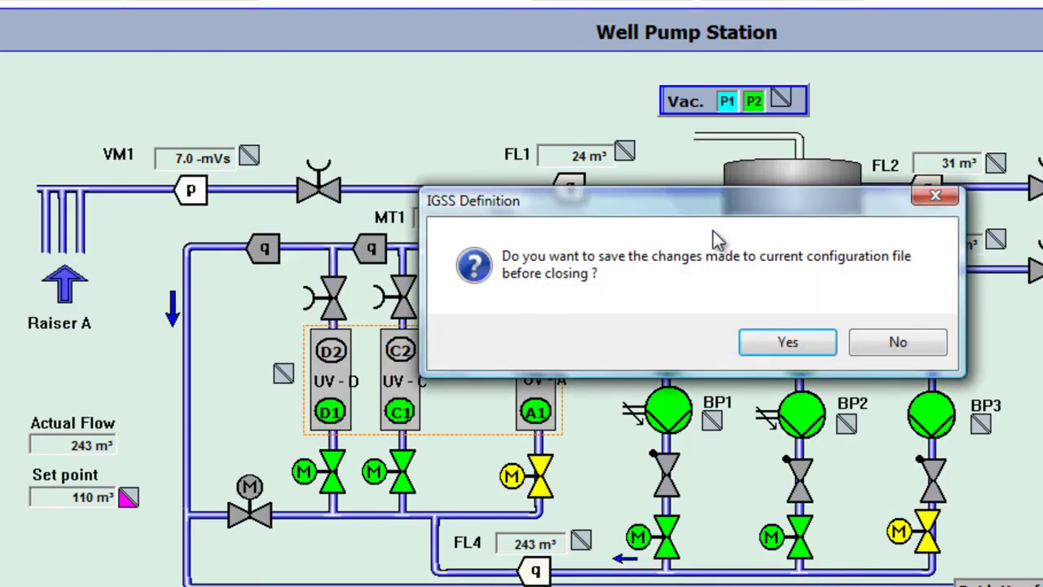
click(755, 342)
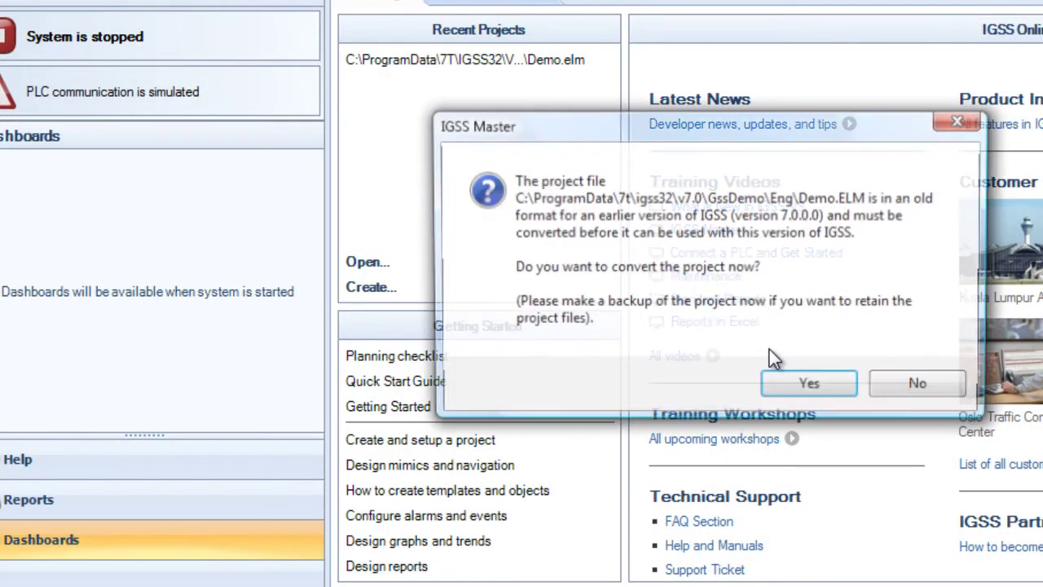
Step: Convert the old Demo project to the current IGSS version, using Demo.R as the report folder and preserving the previous ALM files
drag(685, 125, 687, 0)
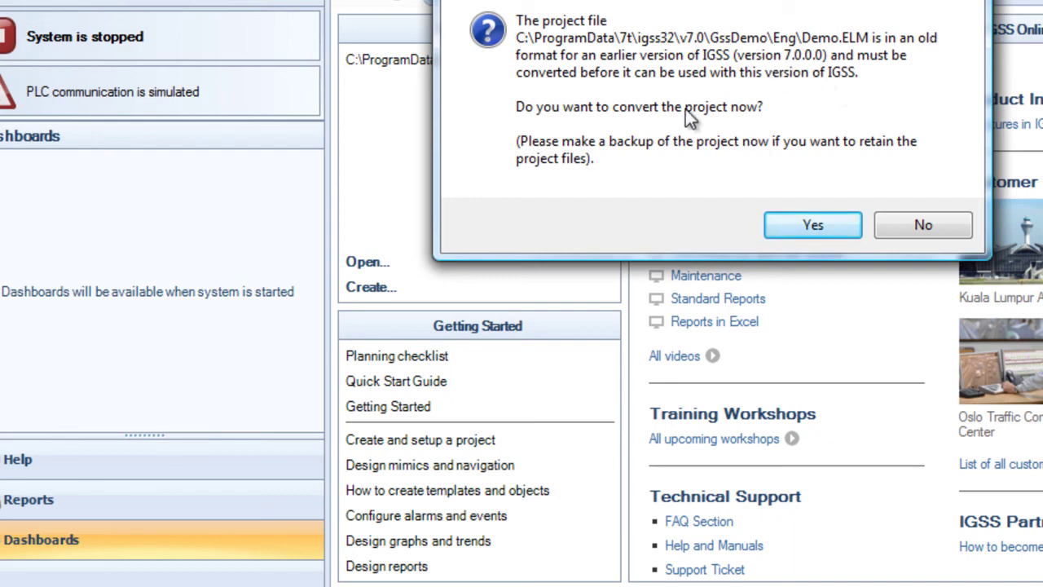
click(837, 225)
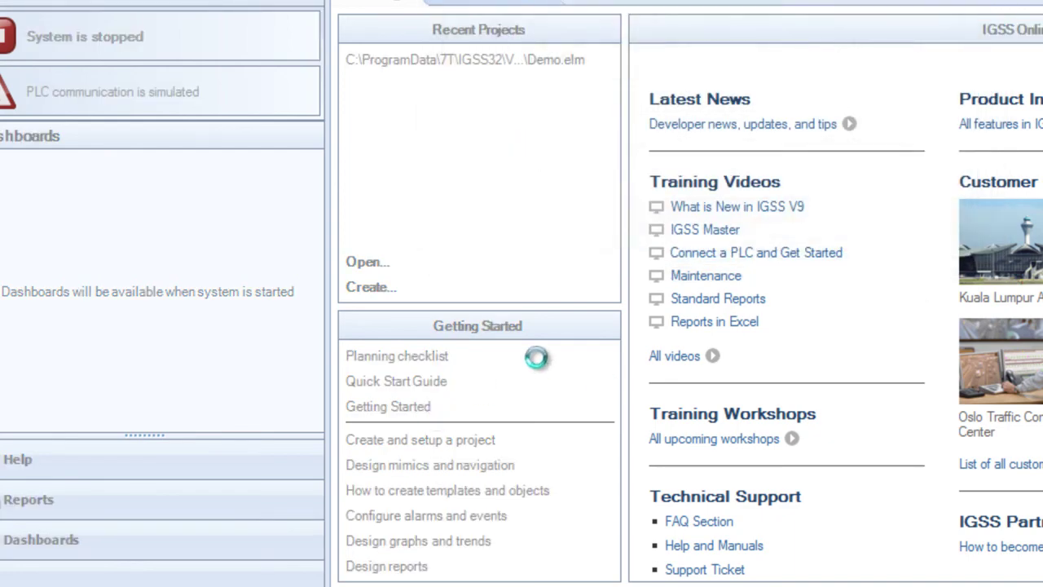
click(706, 277)
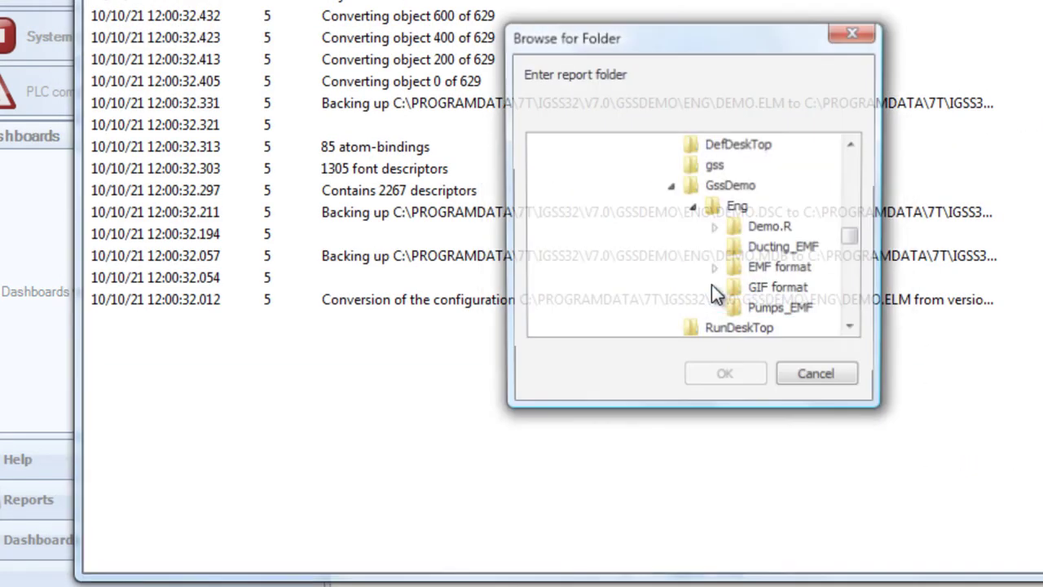
click(770, 229)
click(725, 375)
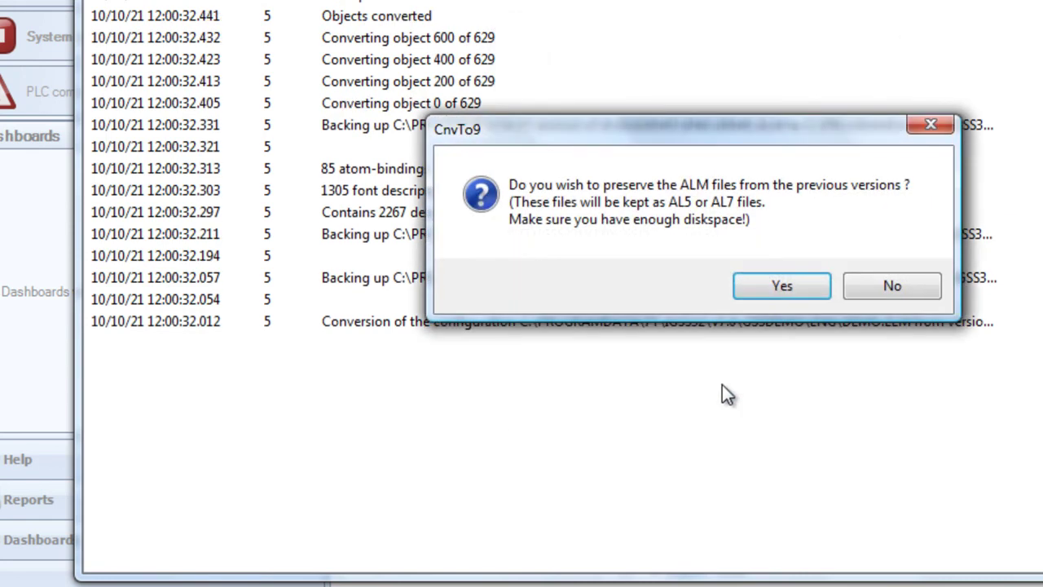
click(760, 293)
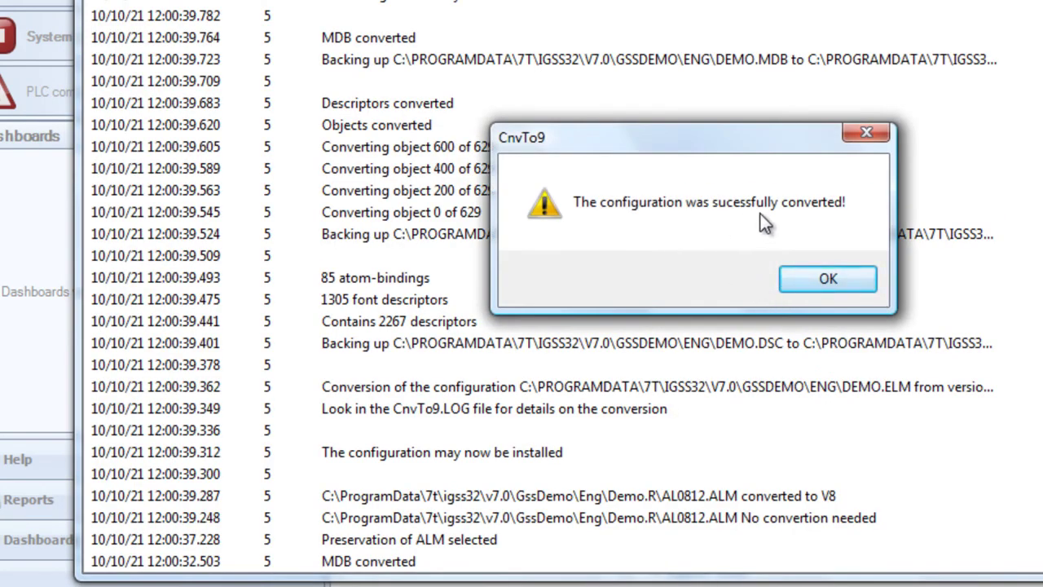
click(840, 279)
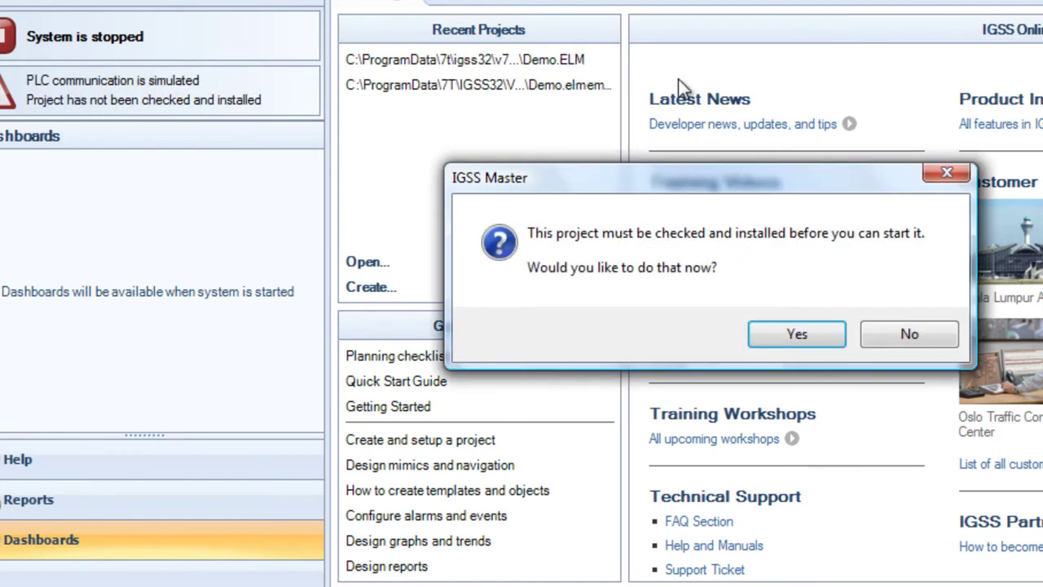
Step: Check and install the converted project with the default installation options
click(801, 337)
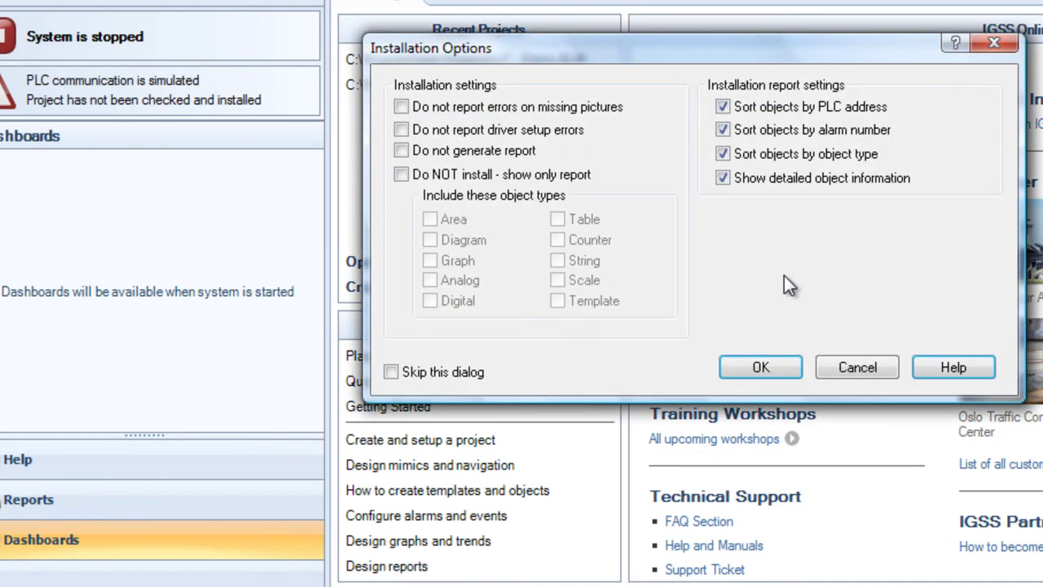
click(752, 363)
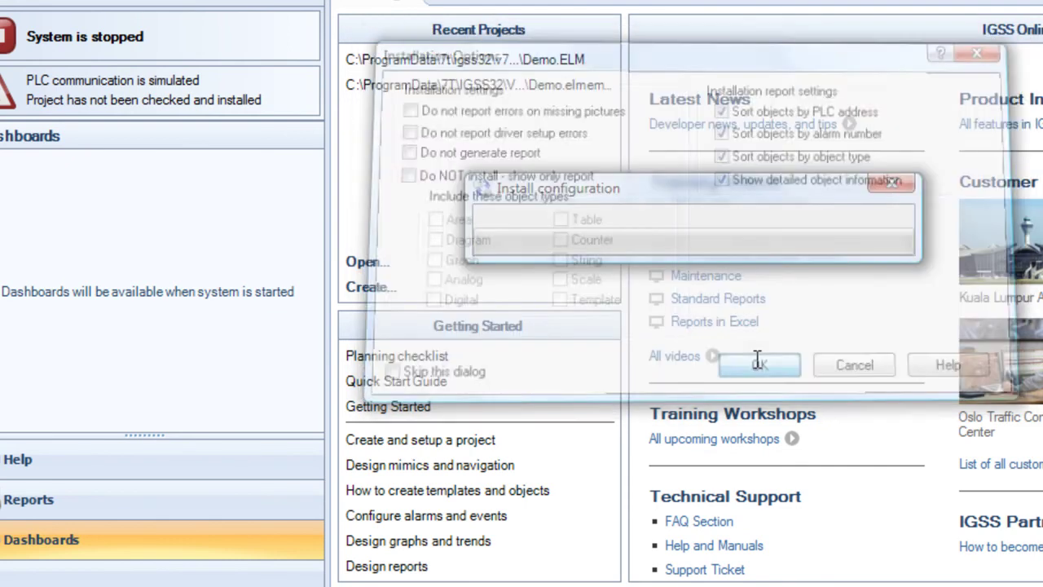